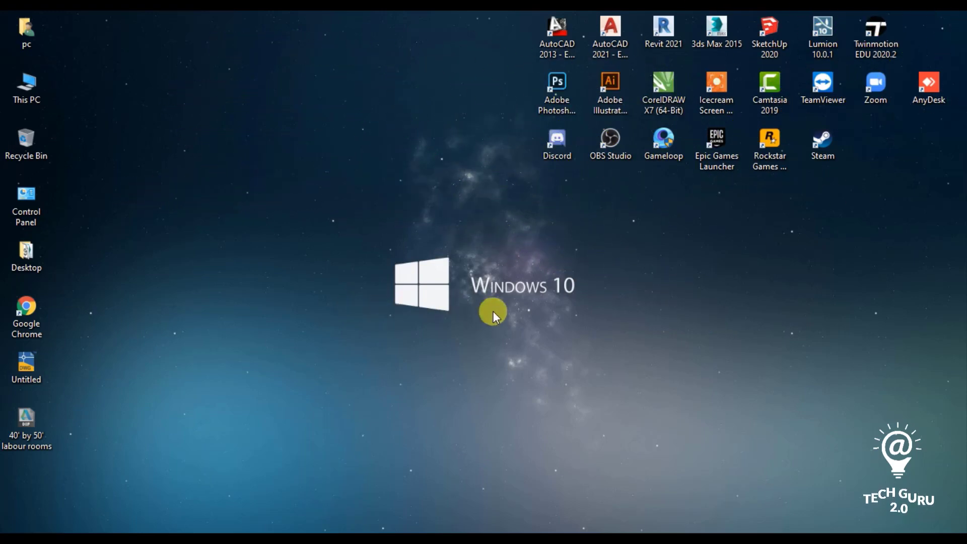
# - Review the connected Wi-Fi network's properties down to the metered connection and IP settings, and close Settings
pyautogui.click(894, 538)
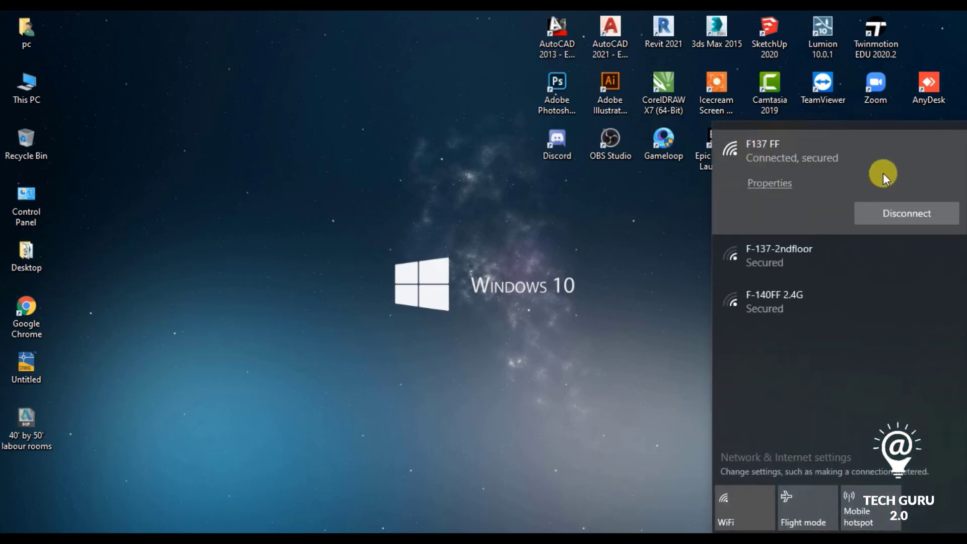
pyautogui.click(771, 186)
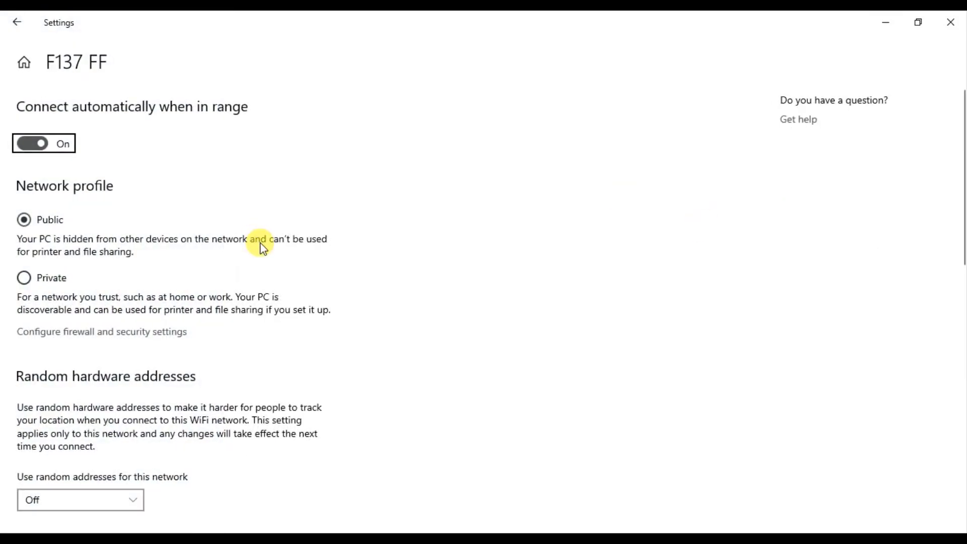
pyautogui.scroll(-8, 285, 254)
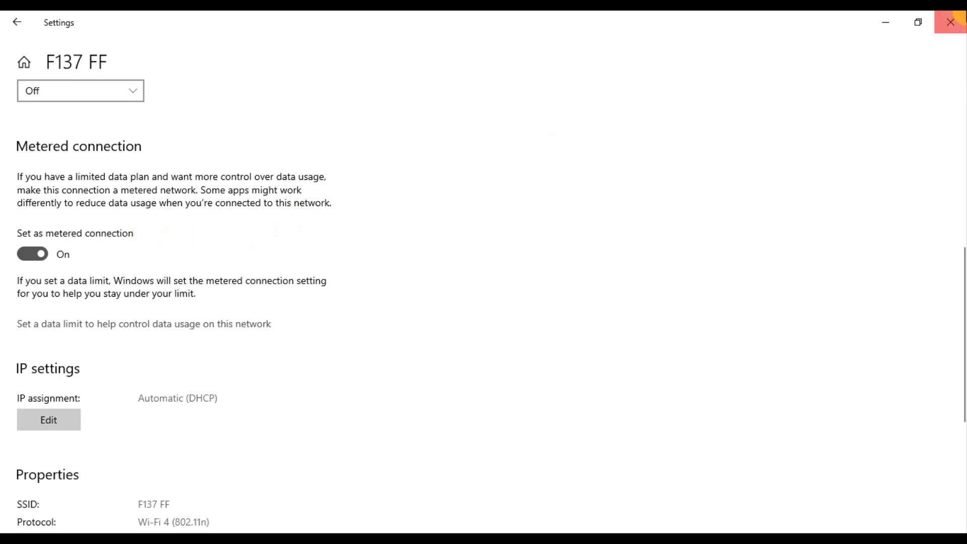
pyautogui.click(955, 20)
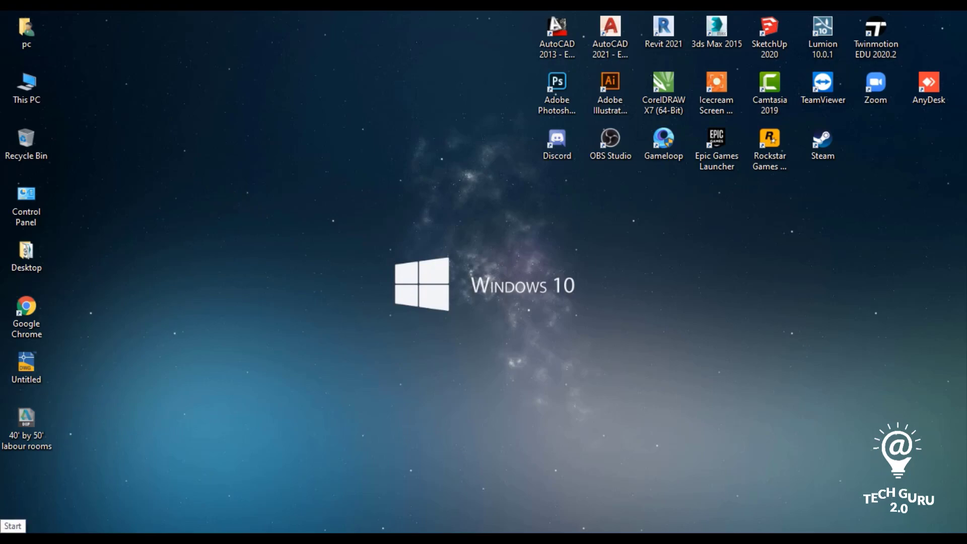
# - Check the Windows Update status under Update & Security in Windows Settings, and close Settings
pyautogui.click(13, 526)
pyautogui.click(17, 482)
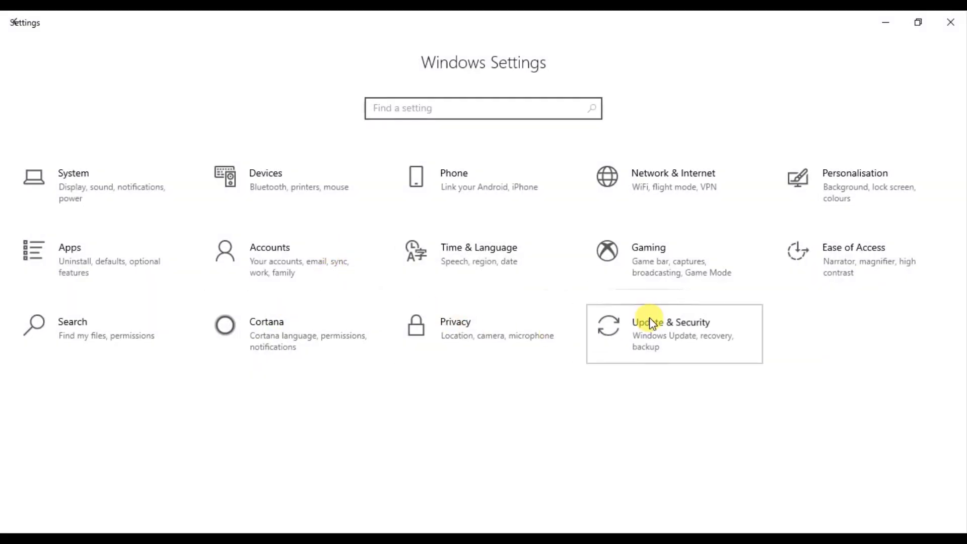
pyautogui.click(652, 323)
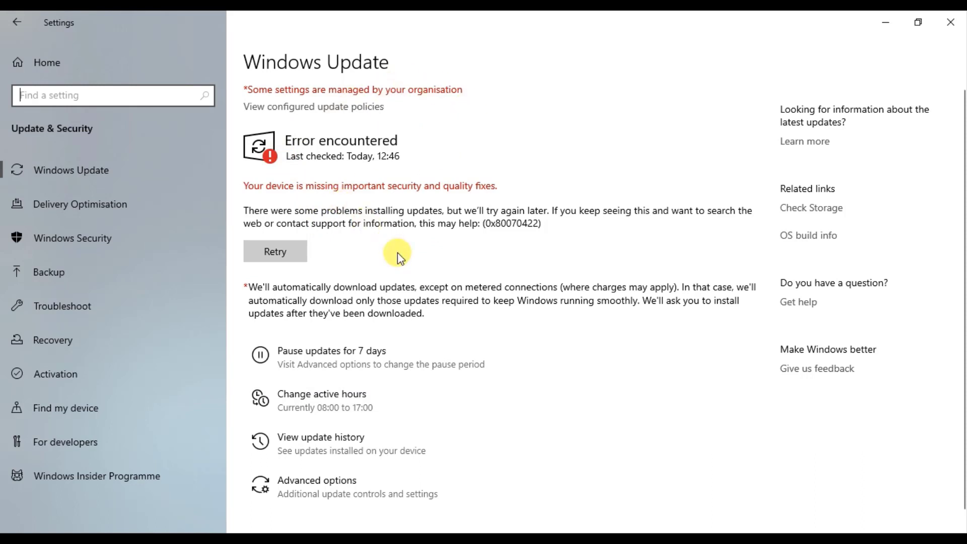
pyautogui.scroll(-1, 397, 252)
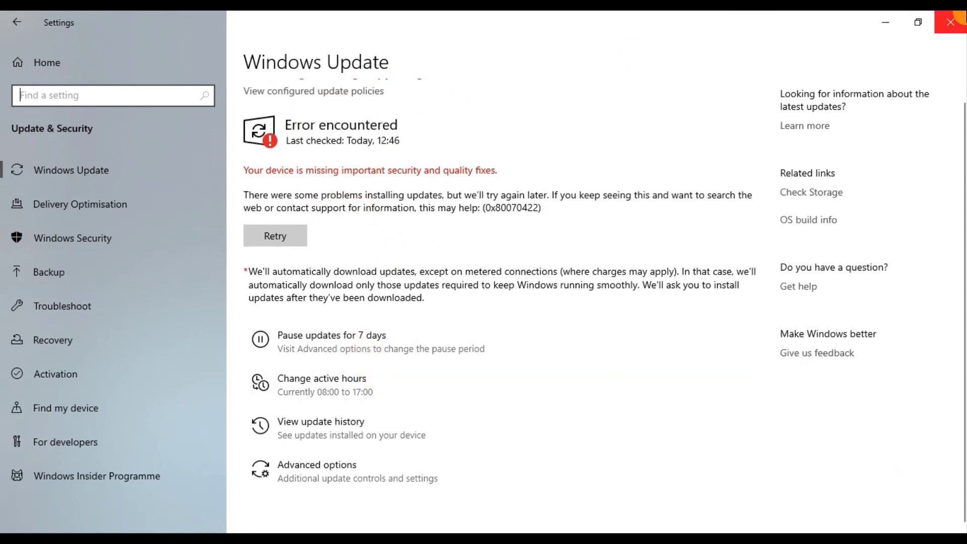
pyautogui.click(957, 17)
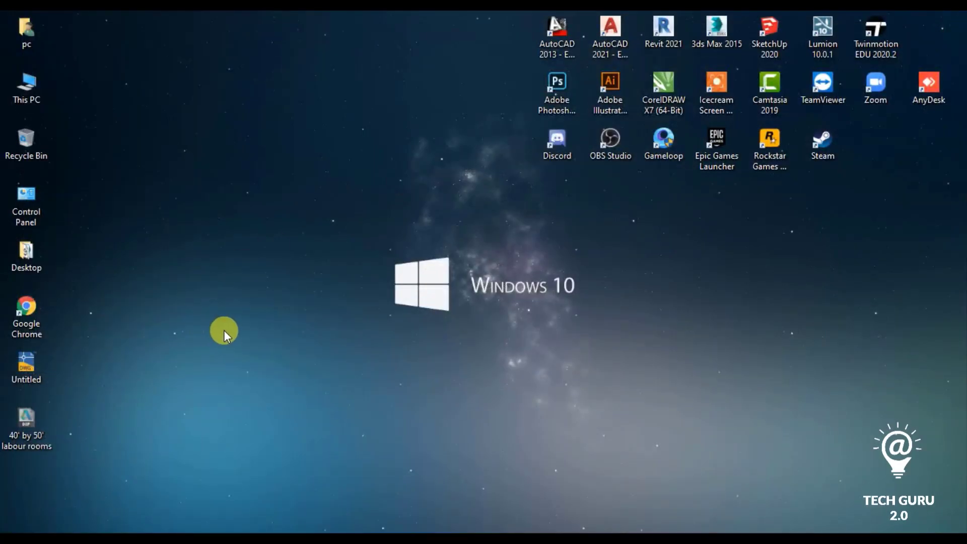
# - Launch the Services console by running services.msc from the Run dialog, and close it again
pyautogui.press('super+r')
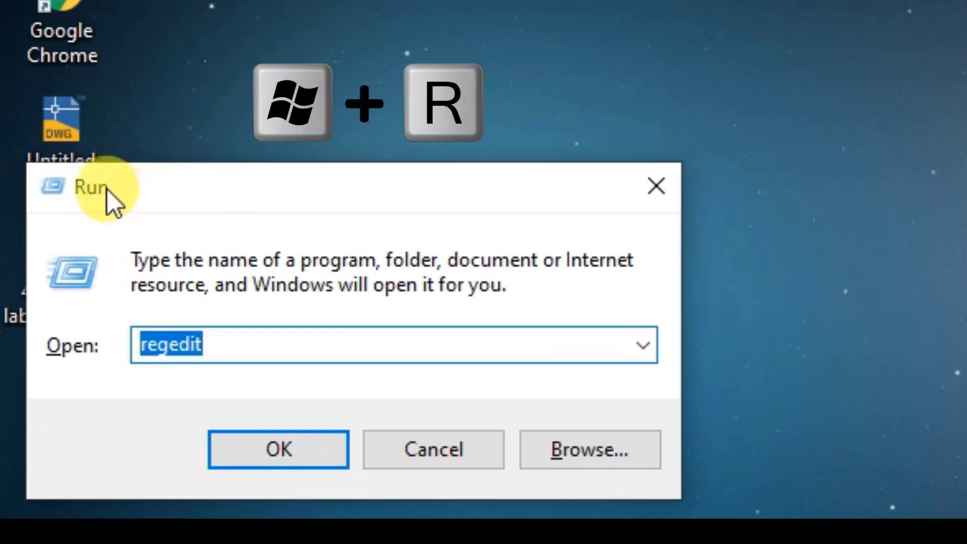
pyautogui.click(639, 345)
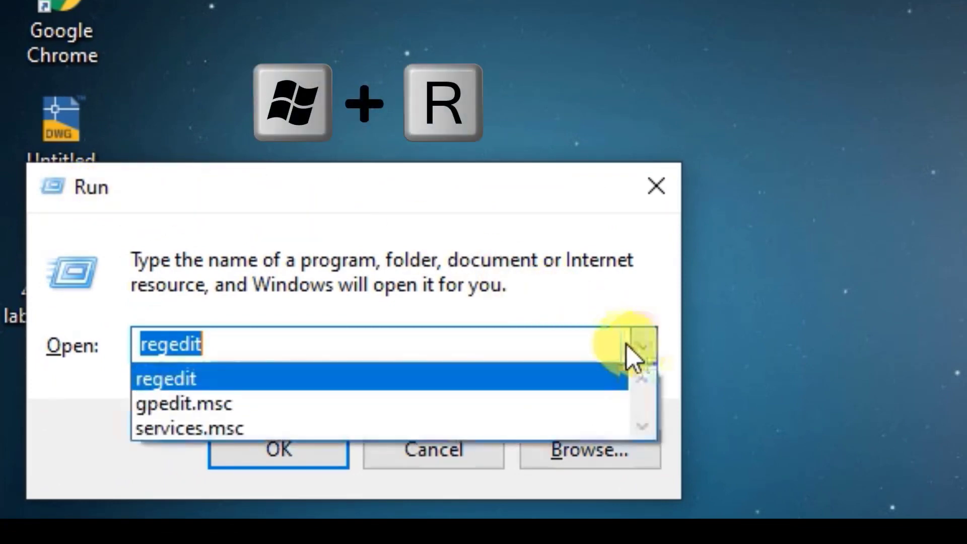
pyautogui.click(206, 427)
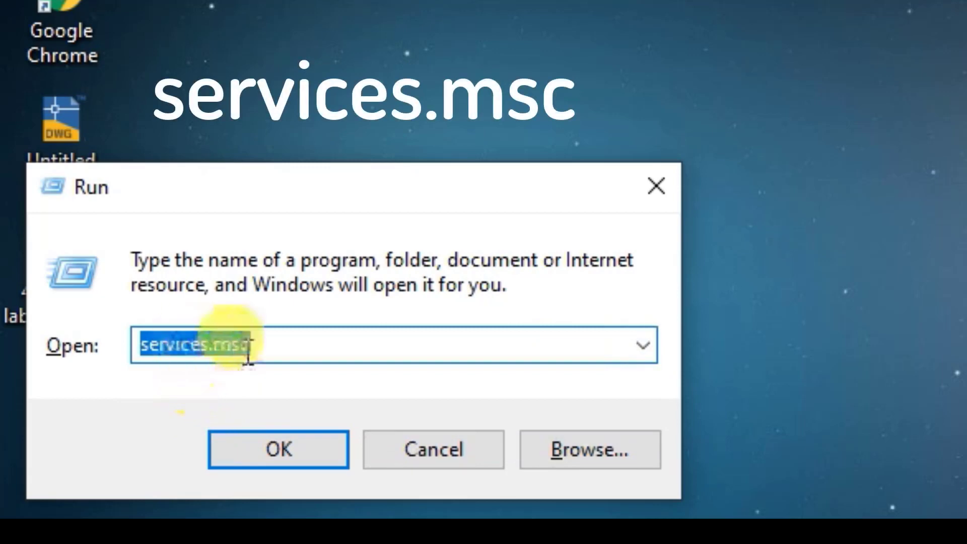
pyautogui.click(288, 351)
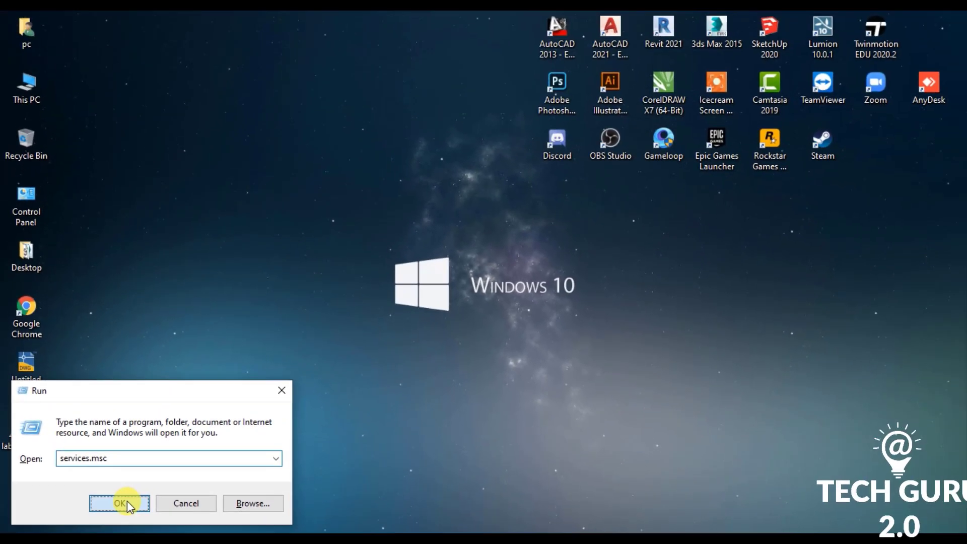
pyautogui.click(190, 484)
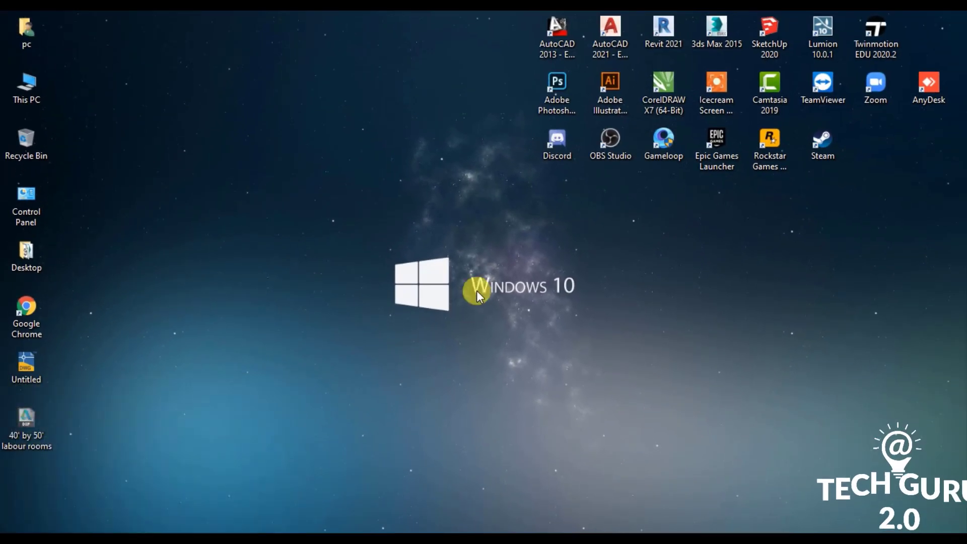
pyautogui.moveTo(451, 83); pyautogui.dragTo(519, 71)
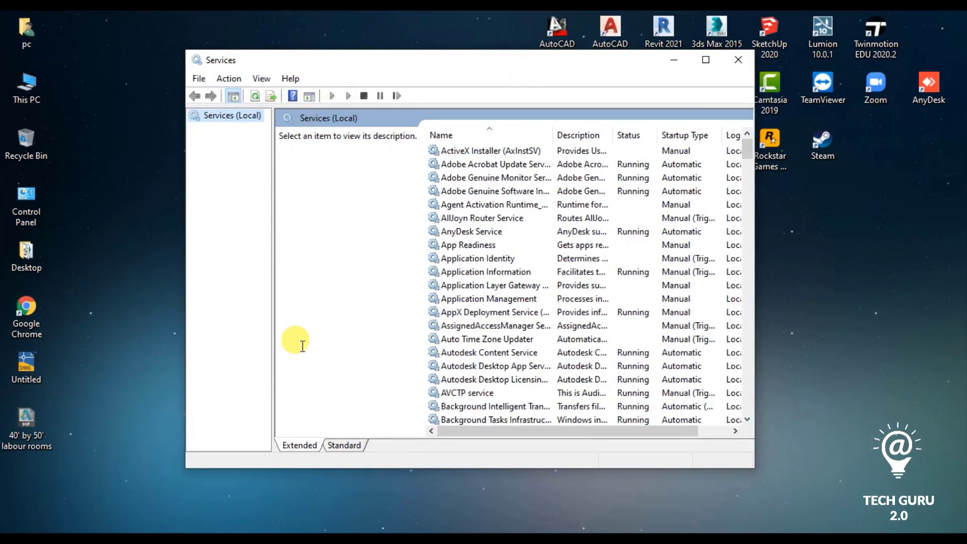
pyautogui.click(736, 60)
# - Search Windows for "services", run the Services app as administrator, and close its window
pyautogui.press('super')
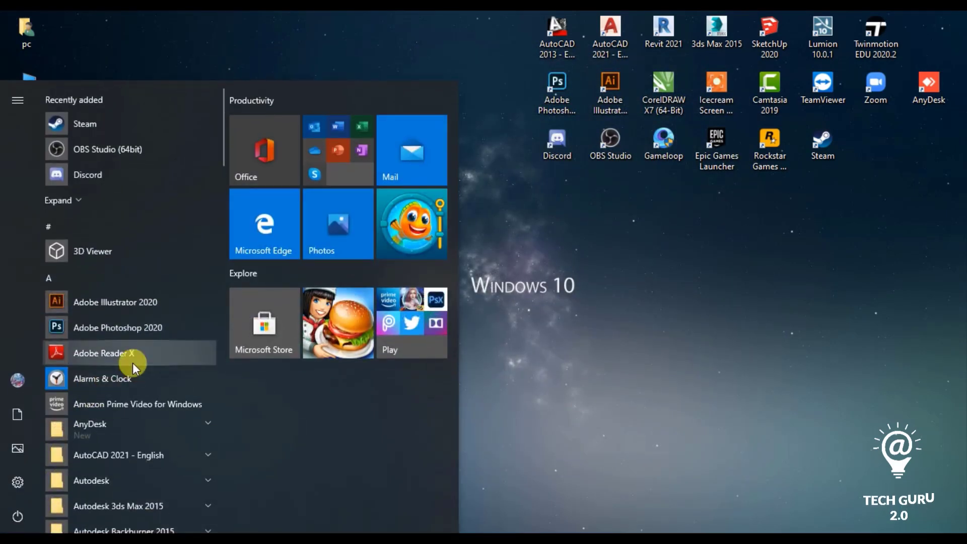
pyautogui.write('services')
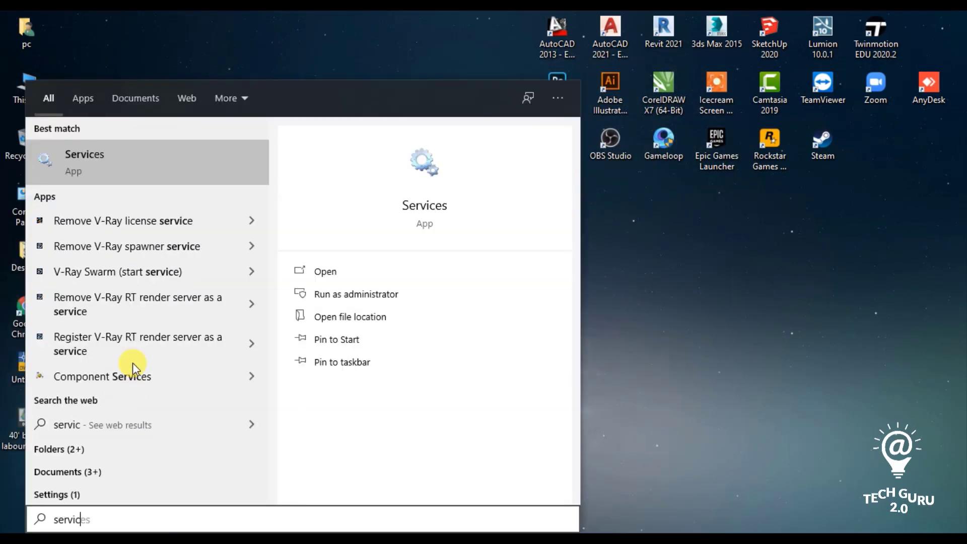
pyautogui.rightClick(118, 157)
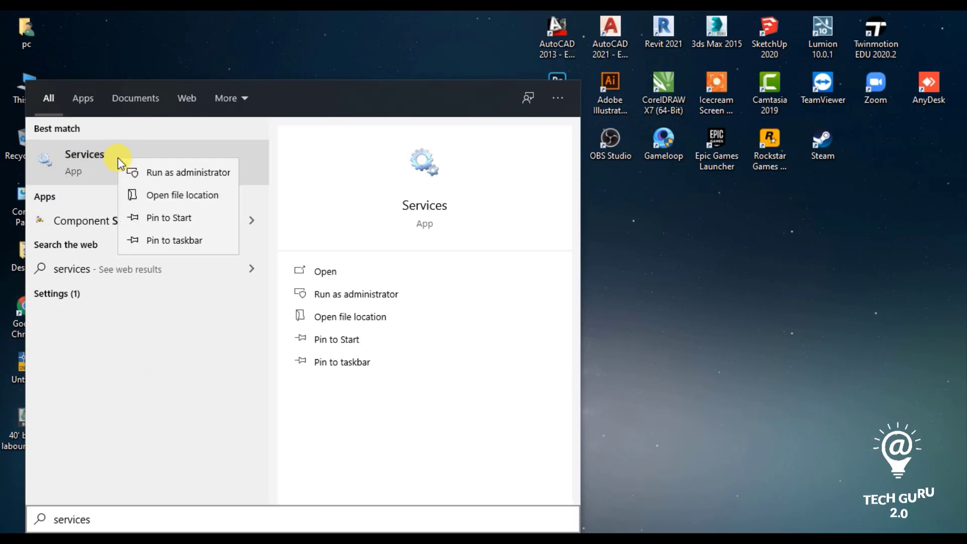
pyautogui.click(139, 173)
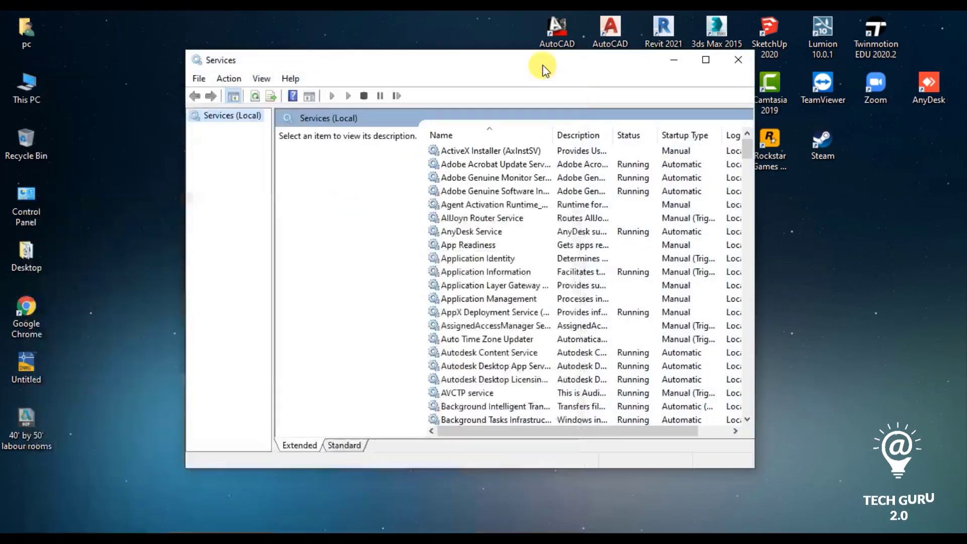
pyautogui.click(733, 60)
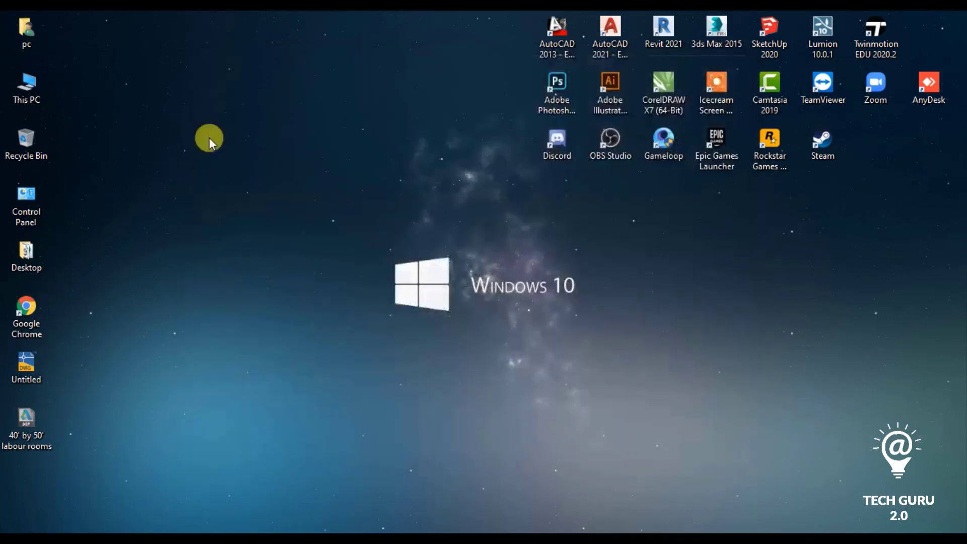
# - Run Services as administrator from Control Panel's Administrative Tools, and close the Administrative Tools window
pyautogui.doubleClick(40, 191)
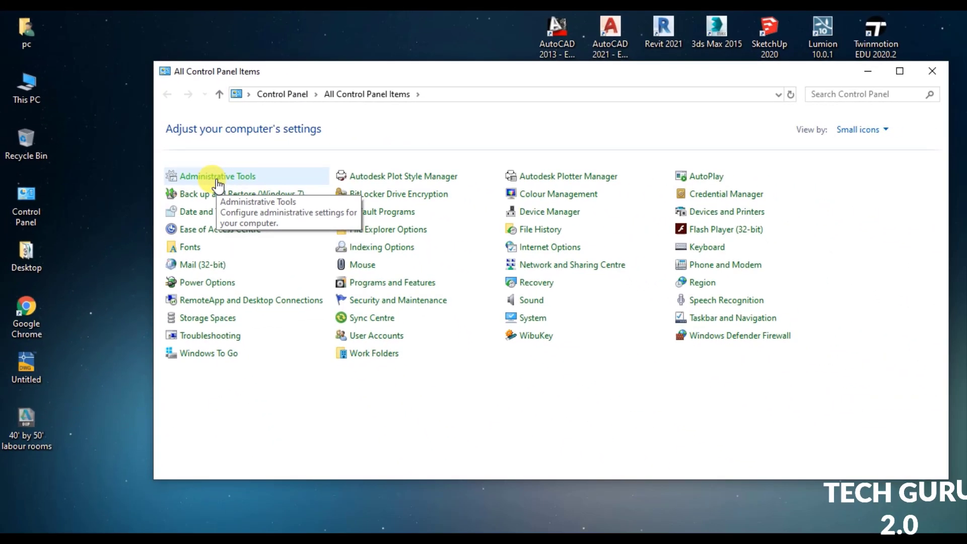
pyautogui.click(216, 177)
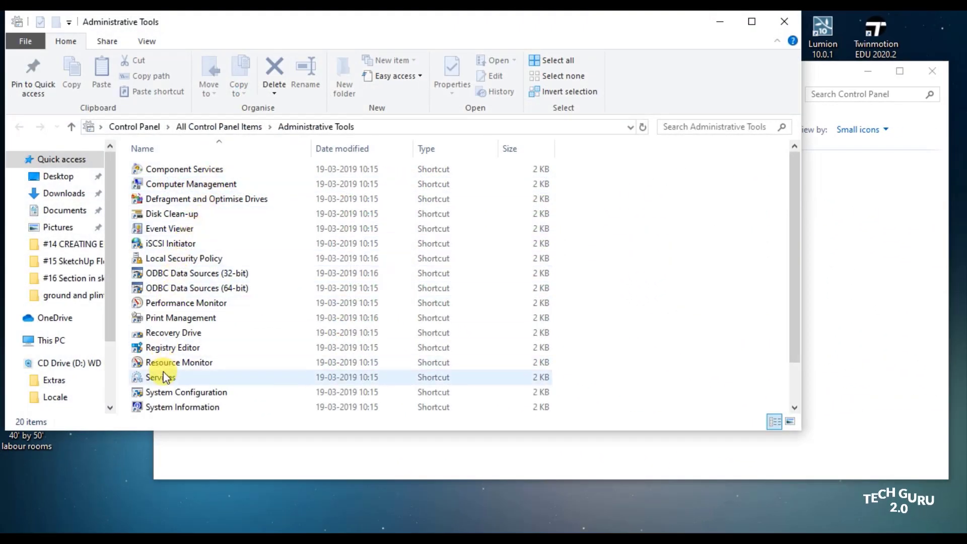
pyautogui.rightClick(164, 376)
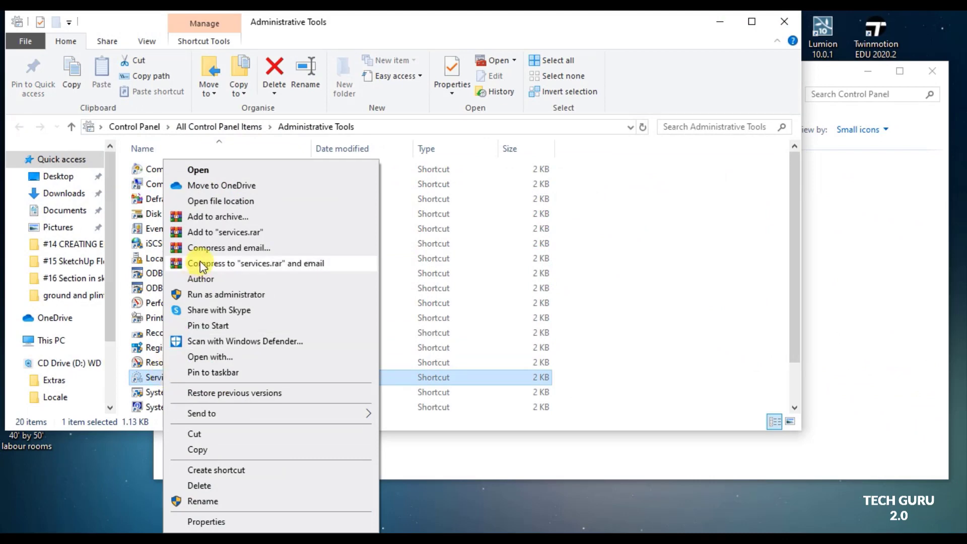
pyautogui.click(199, 292)
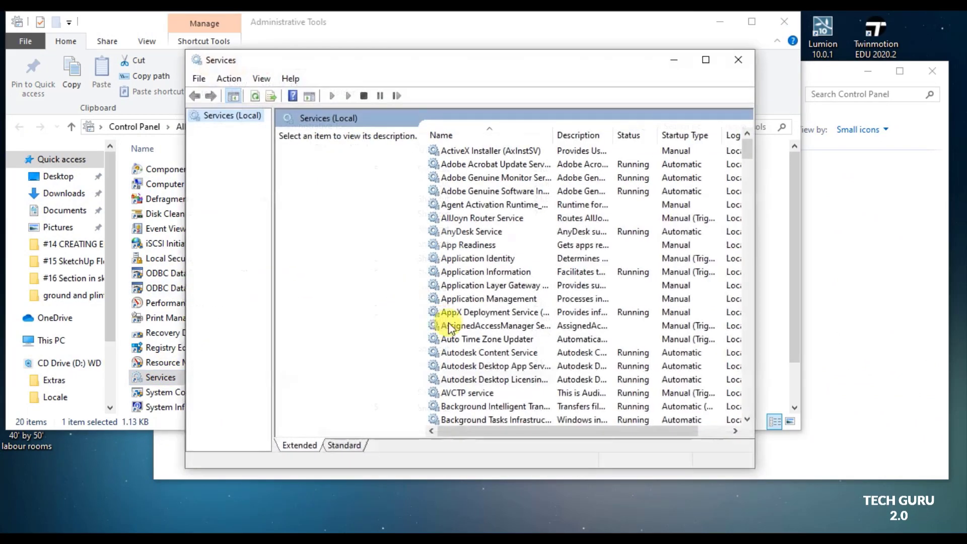
pyautogui.click(784, 22)
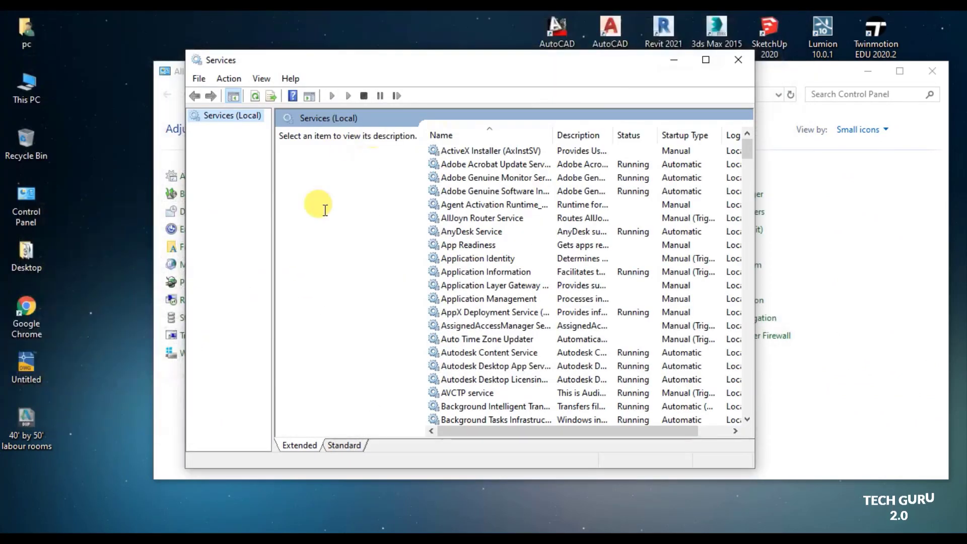
pyautogui.moveTo(518, 63); pyautogui.dragTo(498, 55)
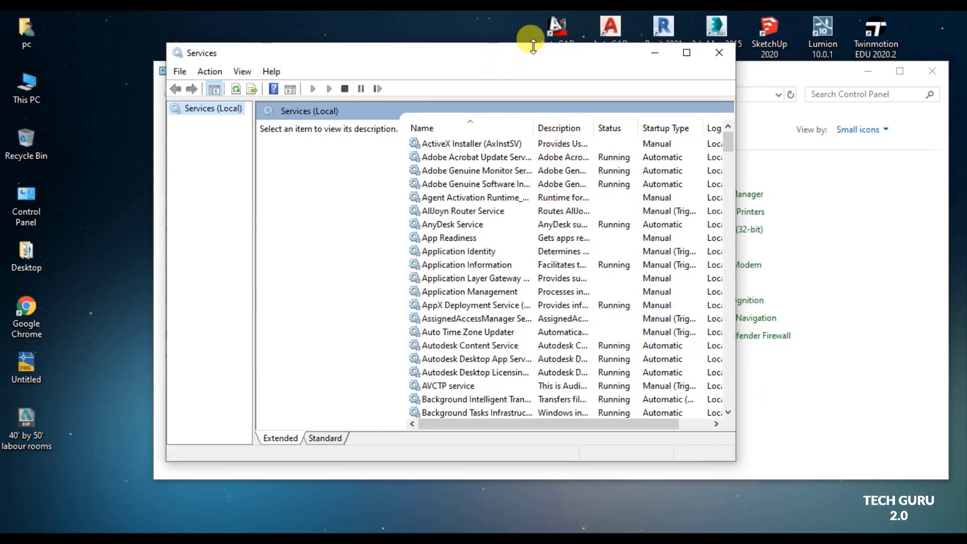
pyautogui.moveTo(532, 46); pyautogui.dragTo(531, 41)
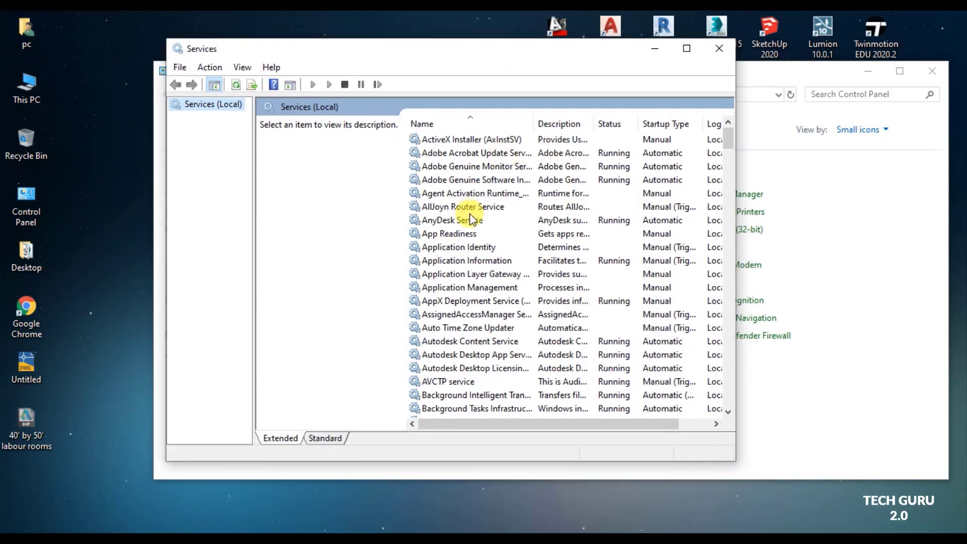
# - Select the Windows Update service in the services list and widen the Description column
pyautogui.scroll(-2, 471, 220)
pyautogui.click(460, 232)
pyautogui.scroll(-18, 460, 233)
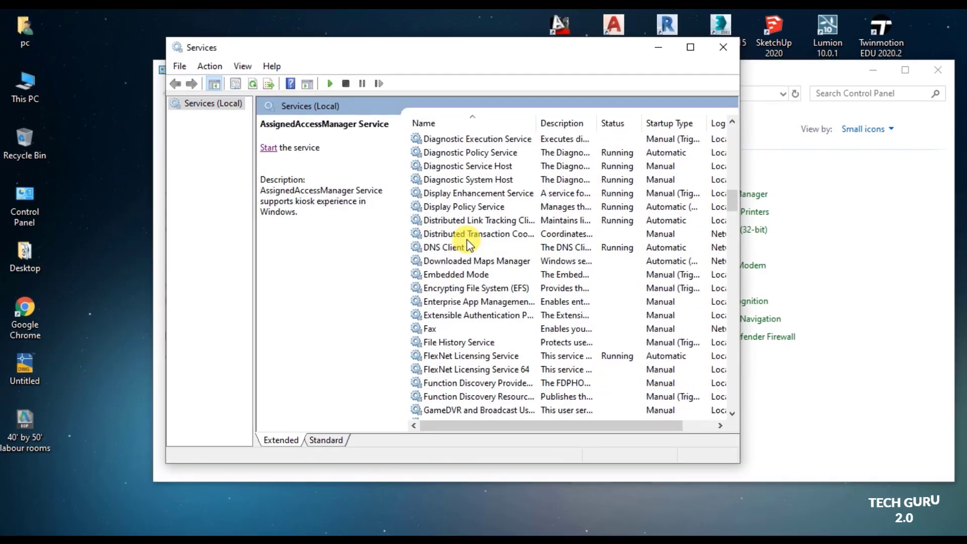
pyautogui.scroll(-5, 469, 246)
pyautogui.moveTo(732, 214); pyautogui.dragTo(716, 373)
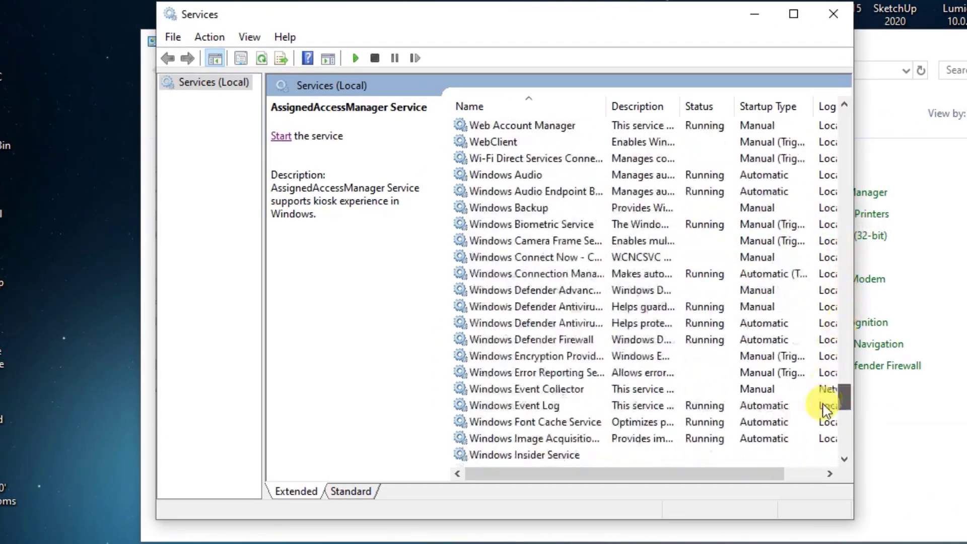
pyautogui.moveTo(824, 410); pyautogui.dragTo(822, 460)
pyautogui.click(519, 258)
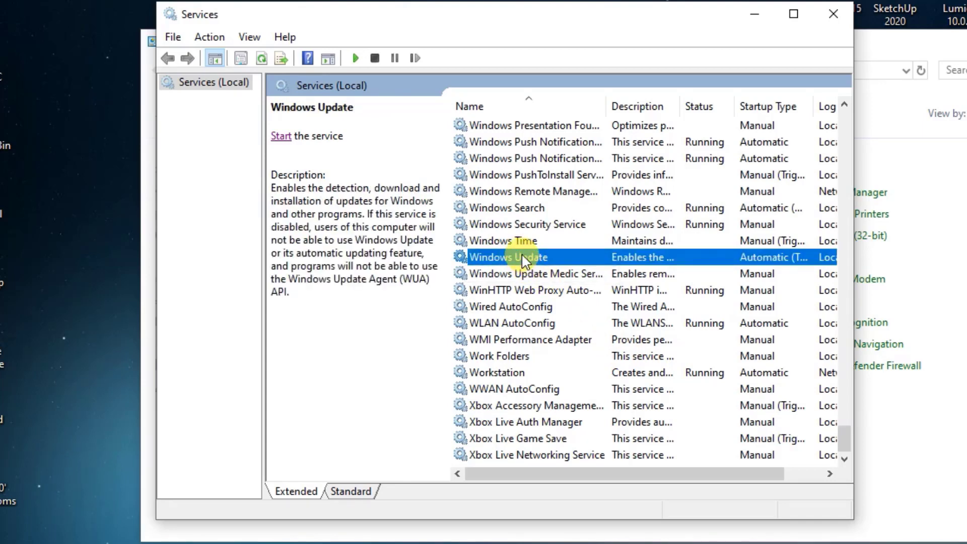
pyautogui.moveTo(679, 99); pyautogui.dragTo(781, 100)
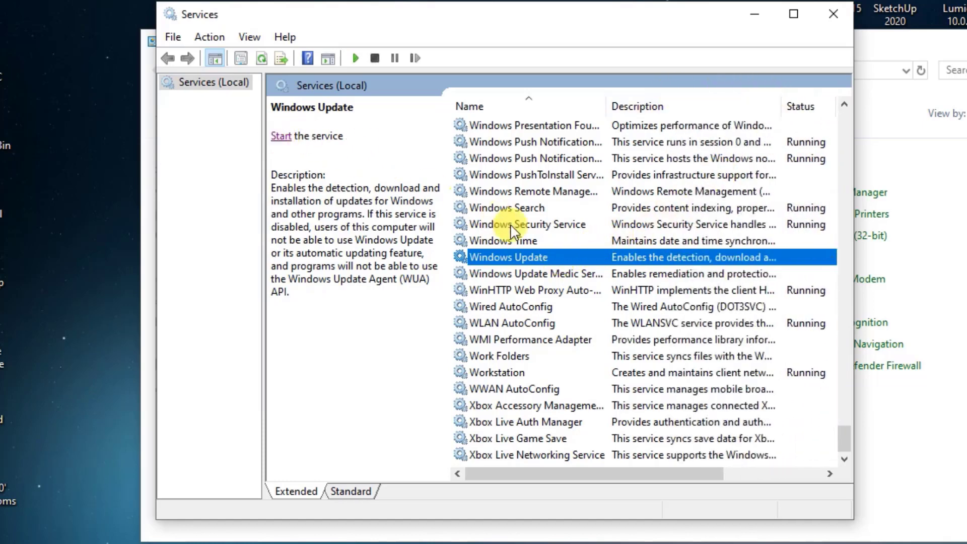
# - Open the Windows Update service's properties, and start and stop the service there
pyautogui.rightClick(527, 258)
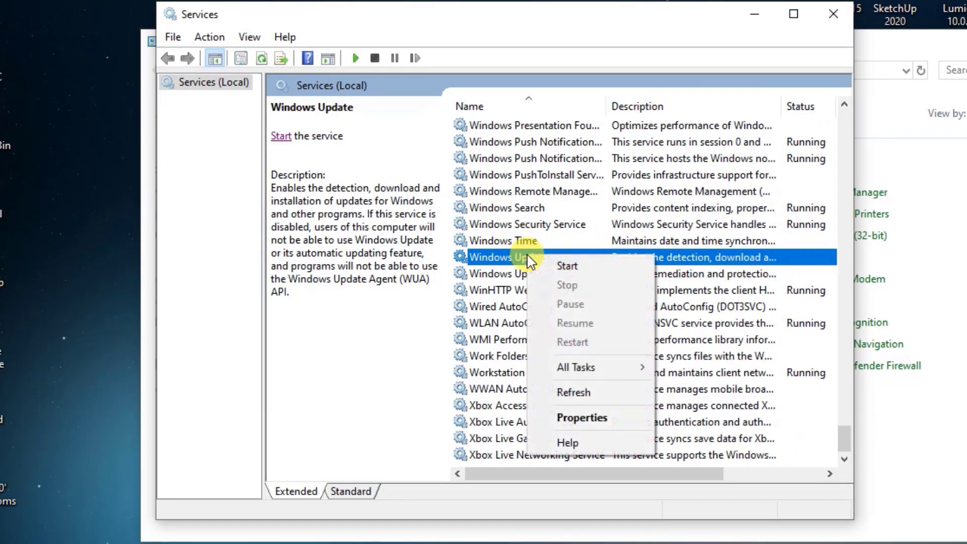
pyautogui.click(583, 419)
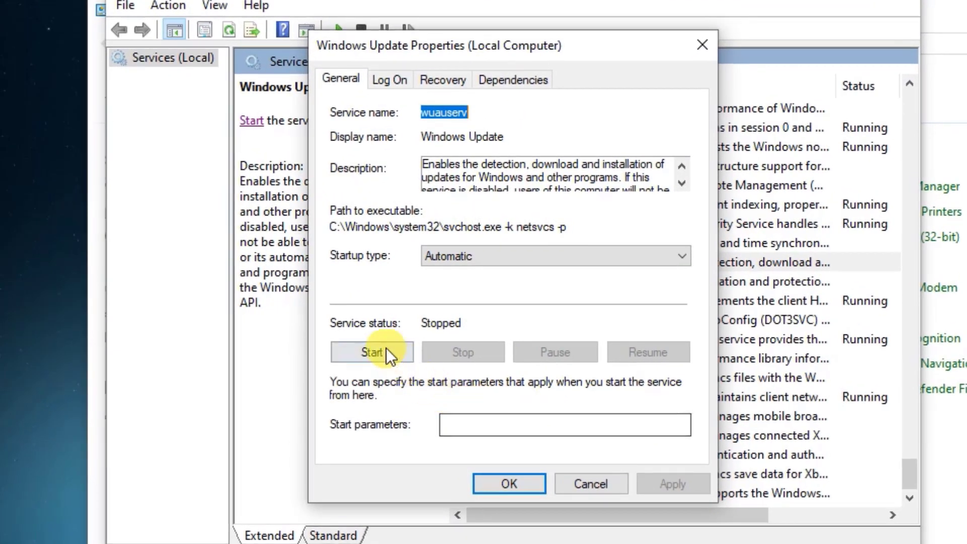
pyautogui.click(368, 329)
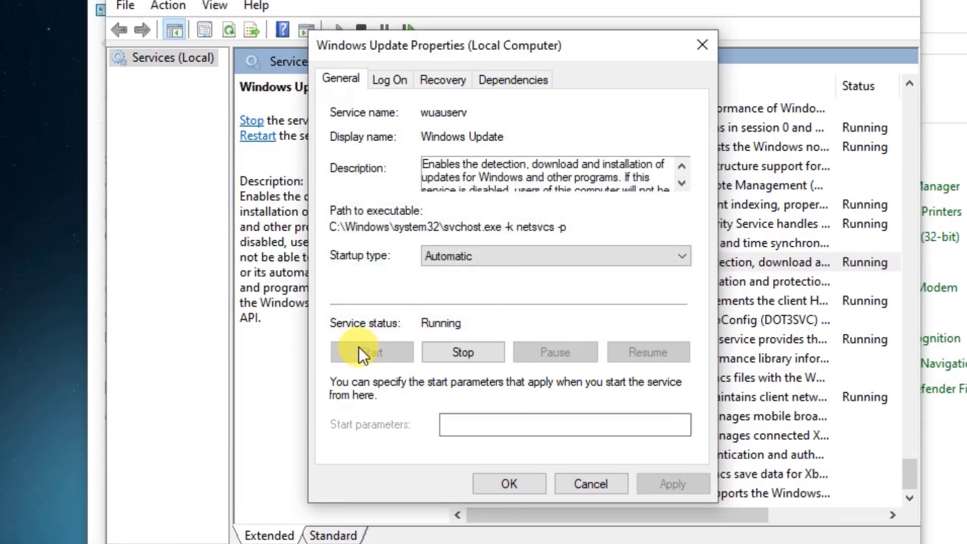
pyautogui.click(446, 361)
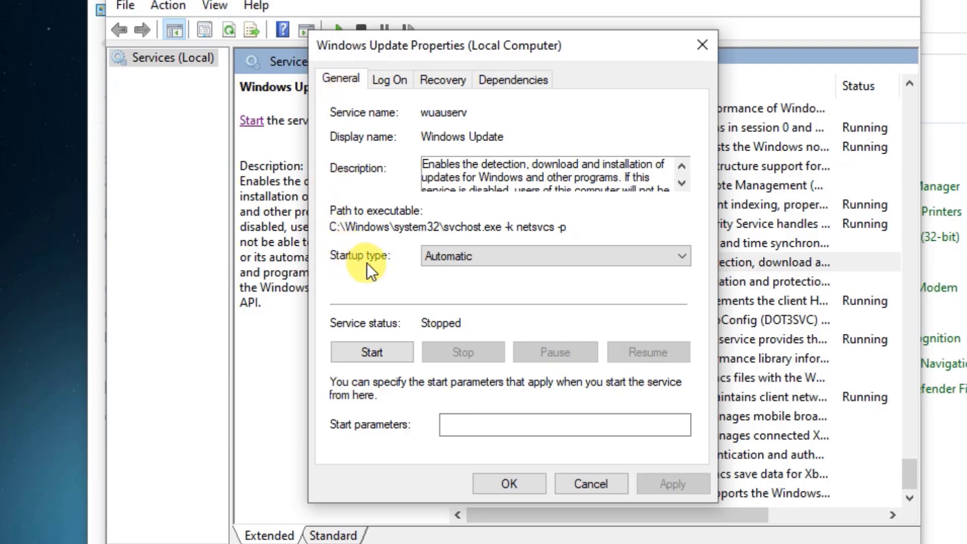
# - Set the Windows Update service's startup type to Disabled and its first failure recovery response to Take No Action
pyautogui.click(469, 255)
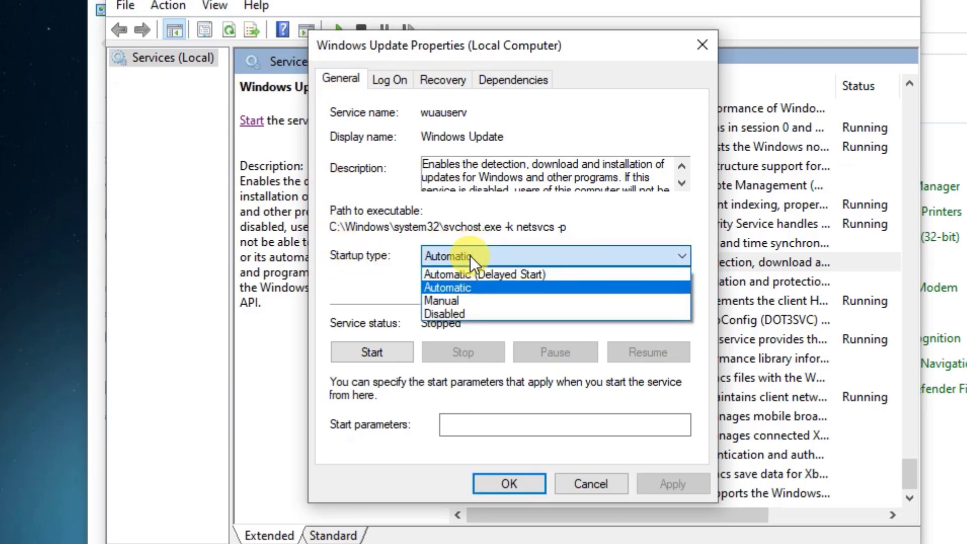
pyautogui.click(456, 312)
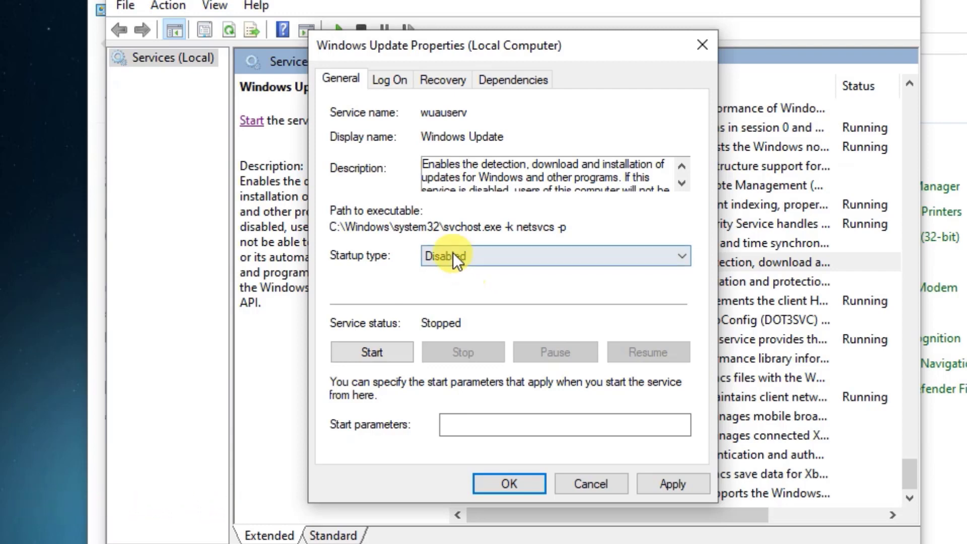
pyautogui.click(440, 79)
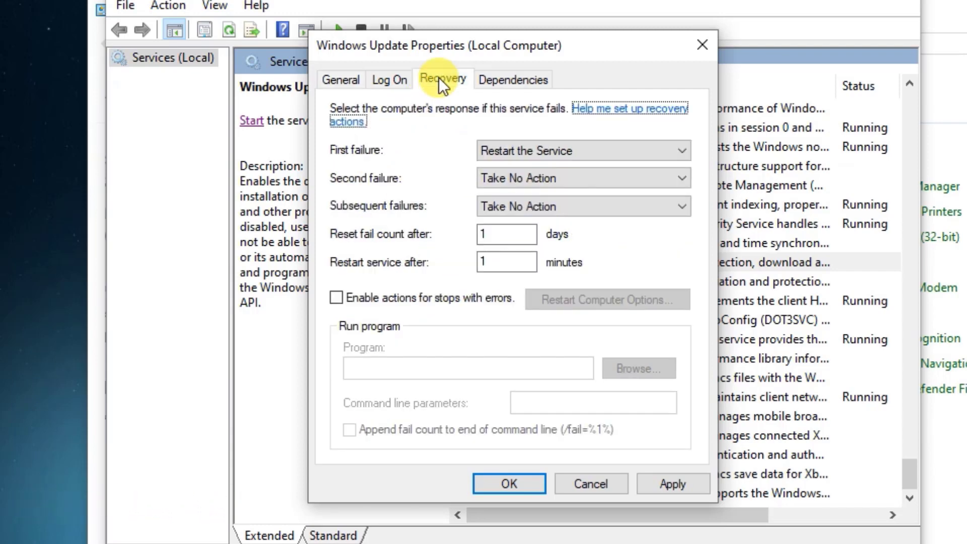
pyautogui.click(506, 150)
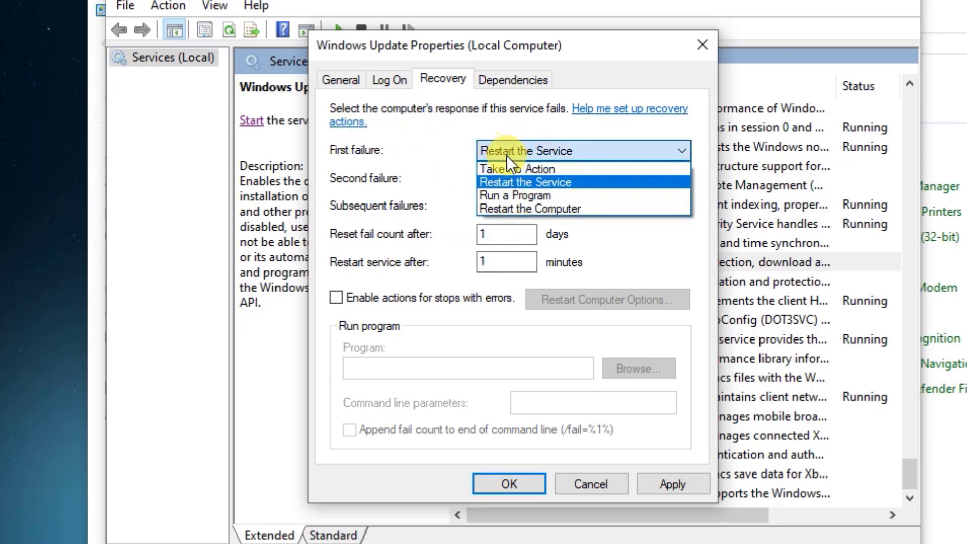
pyautogui.click(507, 169)
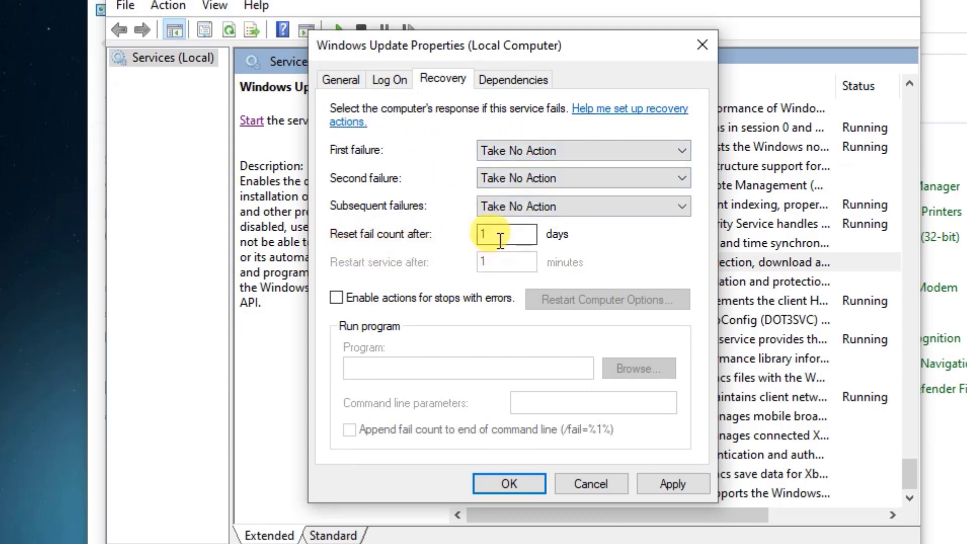
# - Set the service's fail count reset to 0 days and save the Windows Update properties
pyautogui.hotkey('shift', 'Home')
pyautogui.write('0')
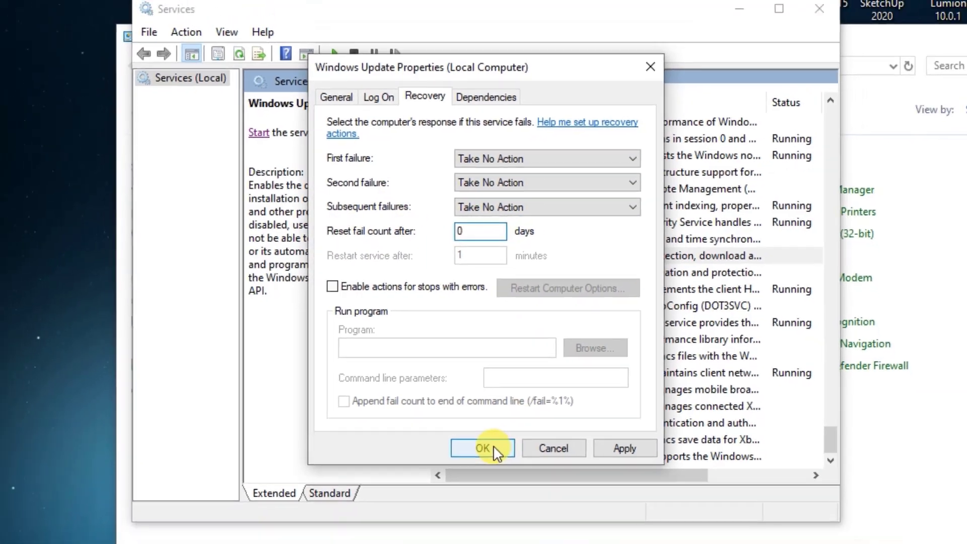
pyautogui.click(490, 448)
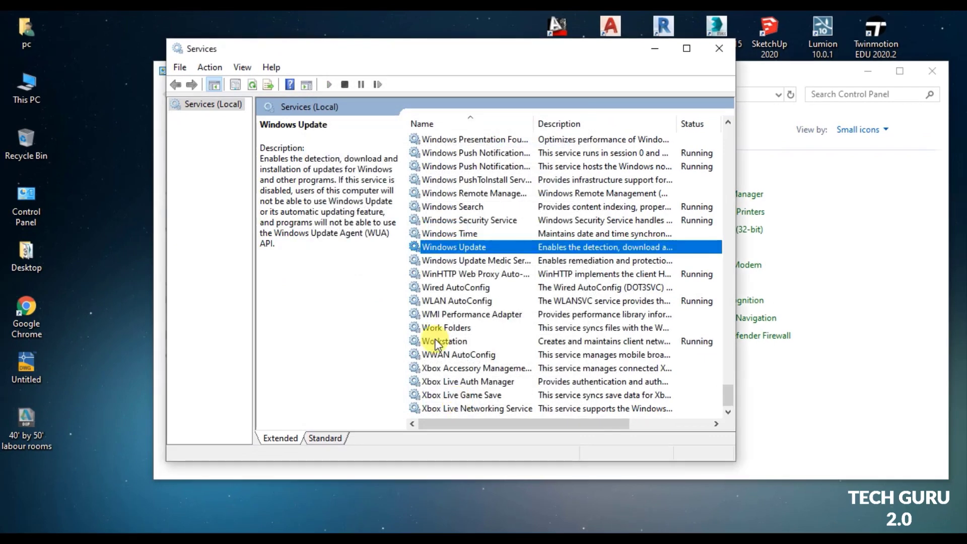
# - Close the Services and Control Panel windows and refresh the desktop
pyautogui.click(717, 54)
pyautogui.click(932, 71)
pyautogui.rightClick(396, 137)
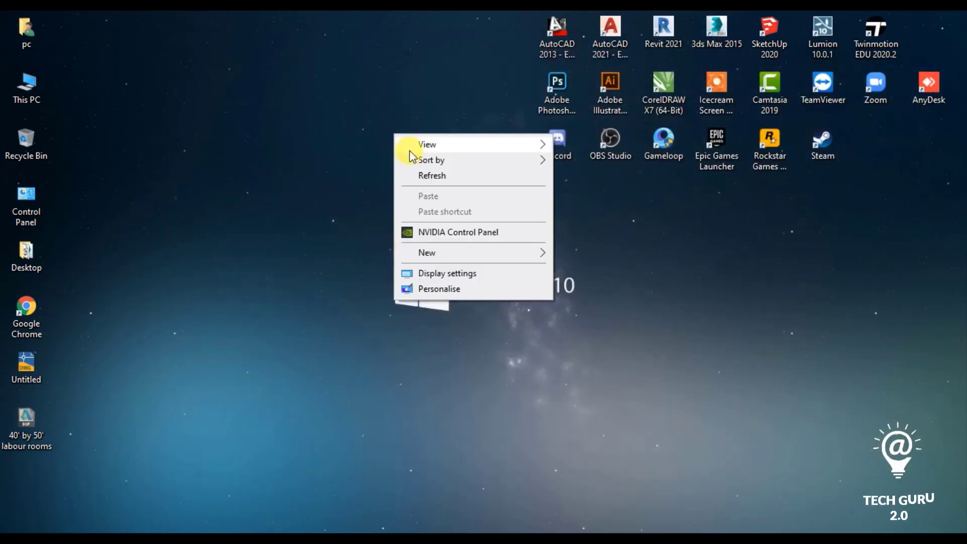
pyautogui.click(419, 175)
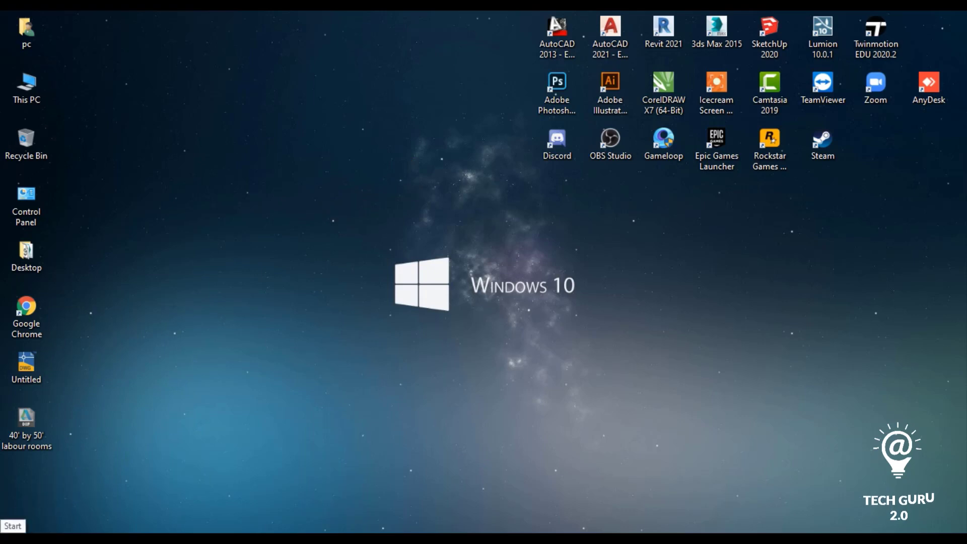
# - Launch the Local Group Policy Editor by running gpedit.msc from the Run dialog
pyautogui.click(12, 533)
pyautogui.click(12, 533)
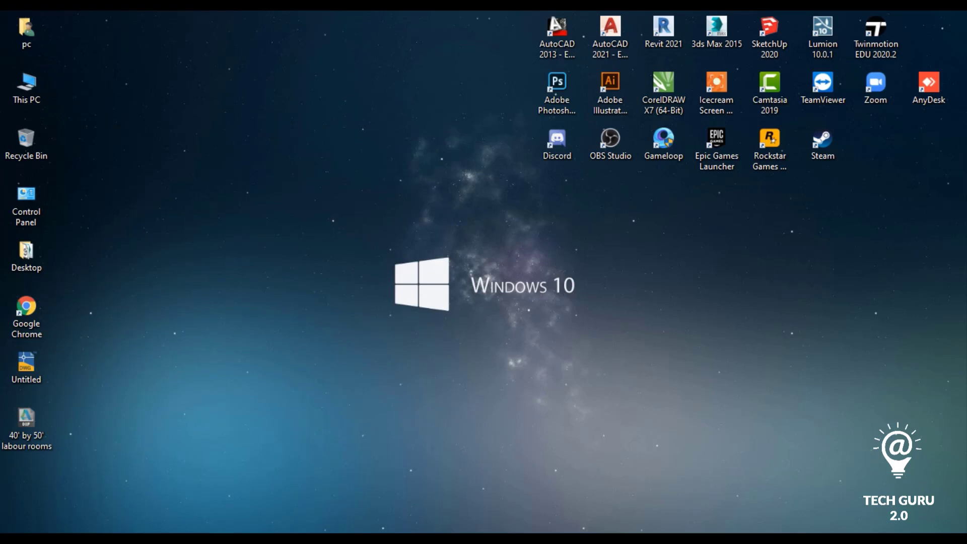
pyautogui.press('super+r')
pyautogui.click(276, 458)
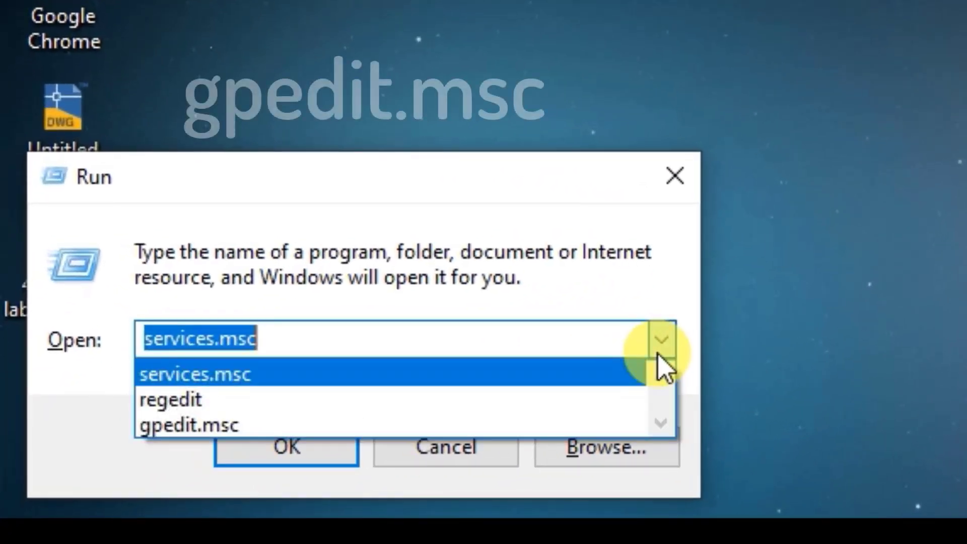
pyautogui.click(279, 425)
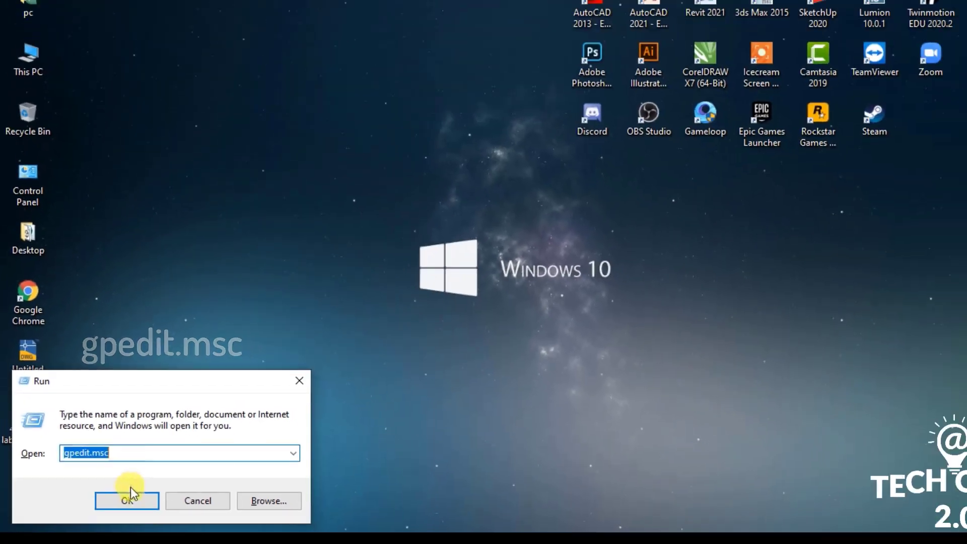
pyautogui.click(128, 499)
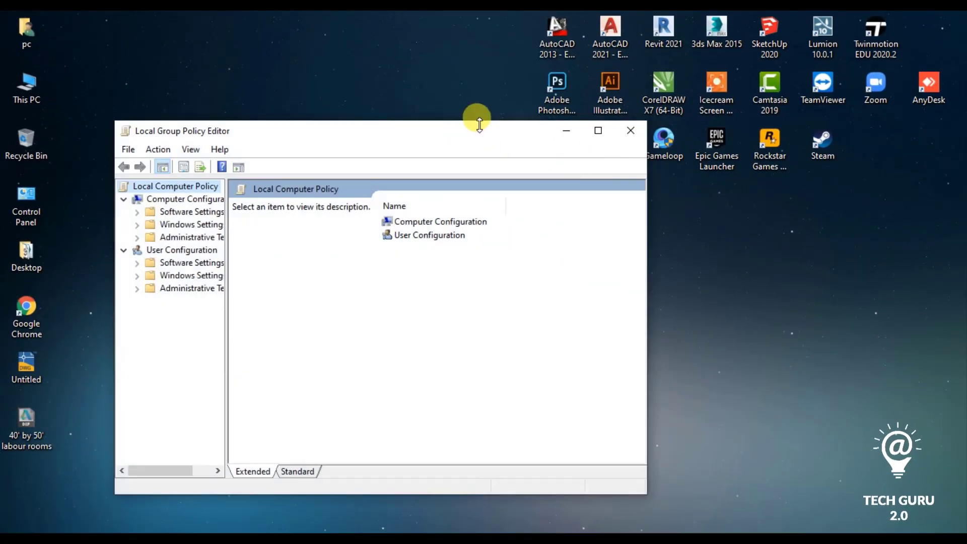
# - Make the Local Group Policy Editor window taller, widen its policy tree and move the window higher on the desktop
pyautogui.moveTo(480, 124); pyautogui.dragTo(479, 103)
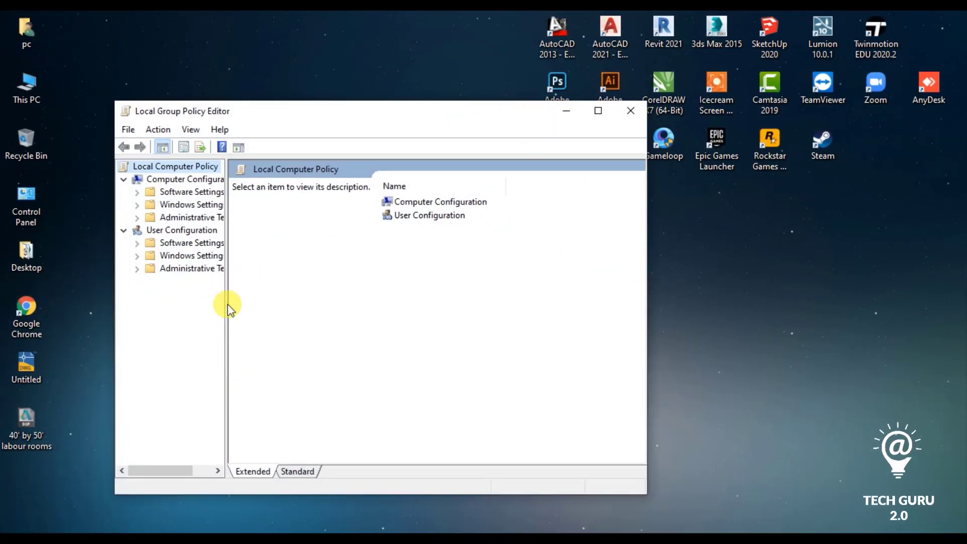
pyautogui.moveTo(225, 300); pyautogui.dragTo(281, 296)
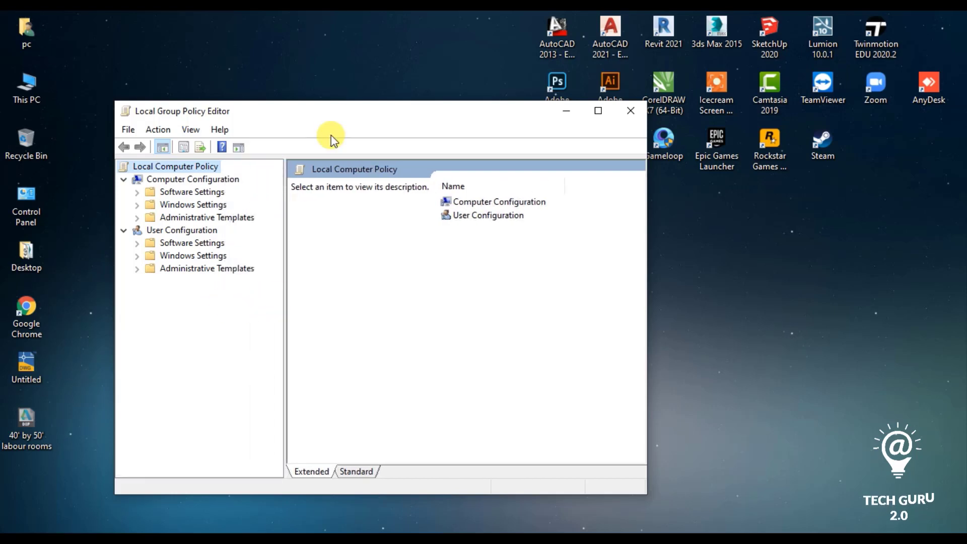
pyautogui.moveTo(333, 119); pyautogui.dragTo(349, 74)
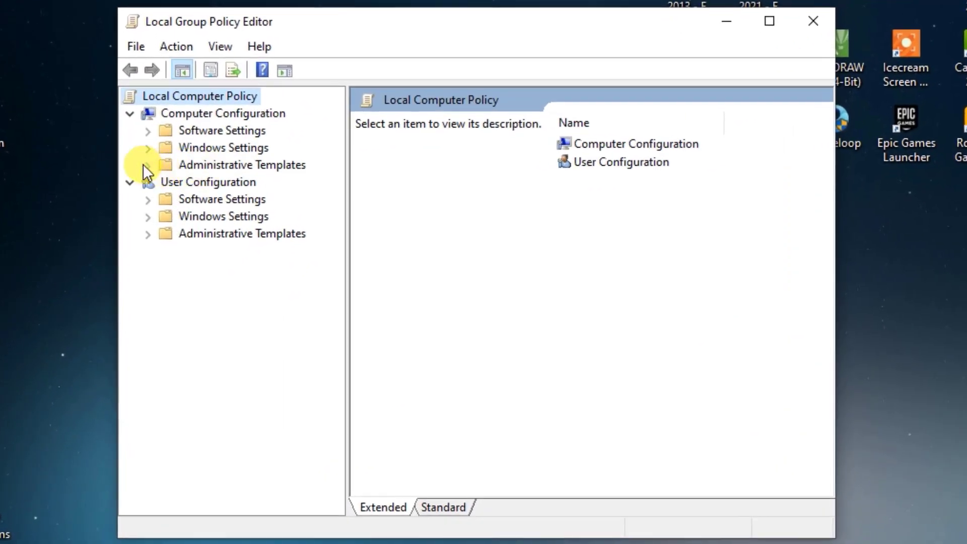
# - Show the Windows Update policies under Computer Configuration > Administrative Templates > Windows Components
pyautogui.click(147, 165)
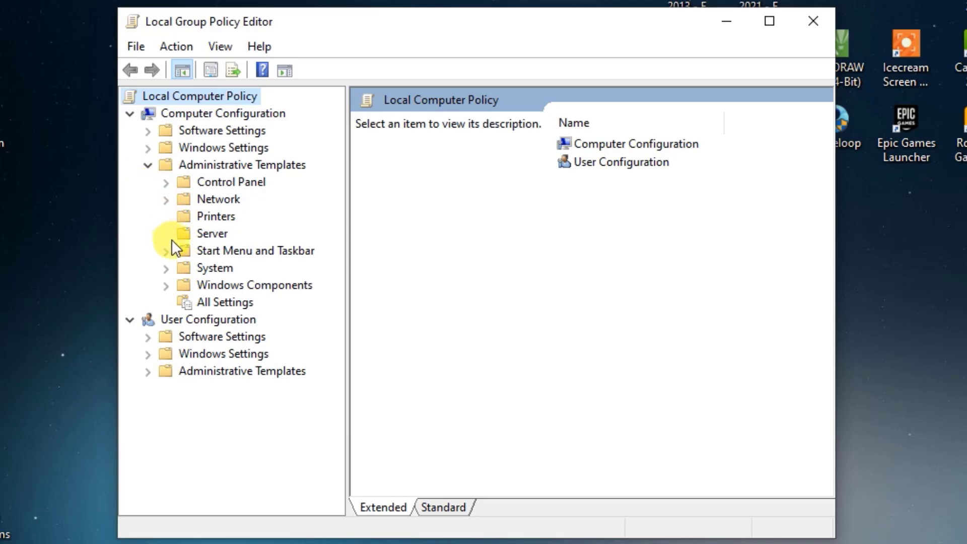
pyautogui.click(167, 286)
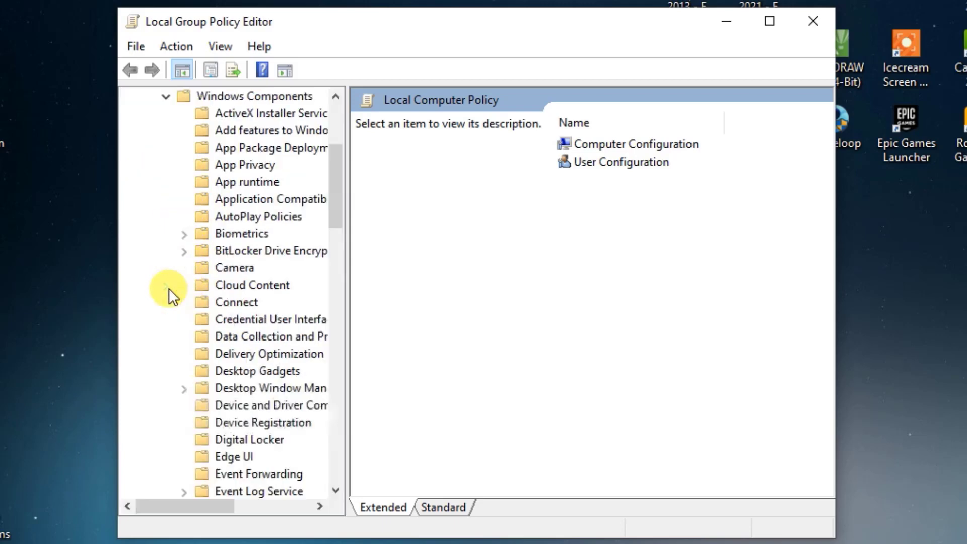
pyautogui.moveTo(330, 203); pyautogui.dragTo(309, 451)
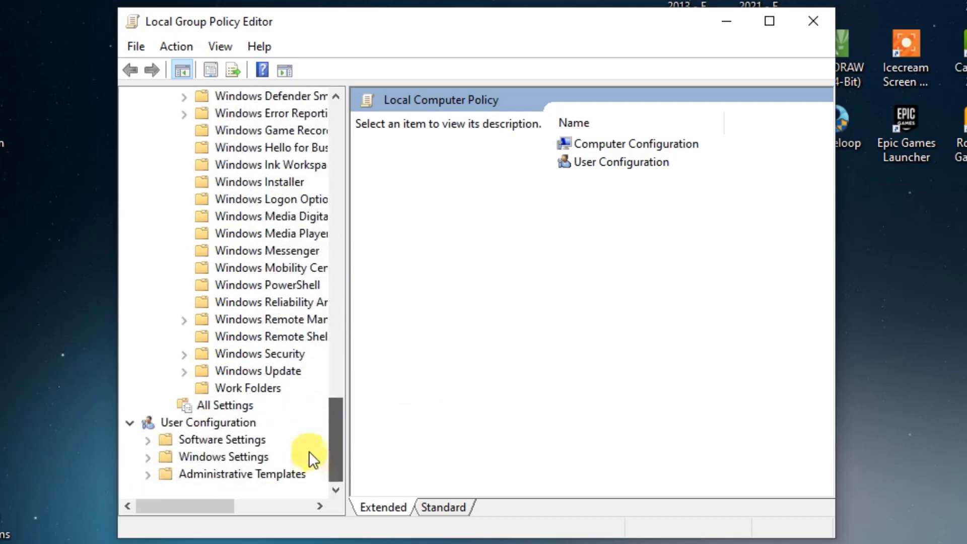
pyautogui.click(258, 372)
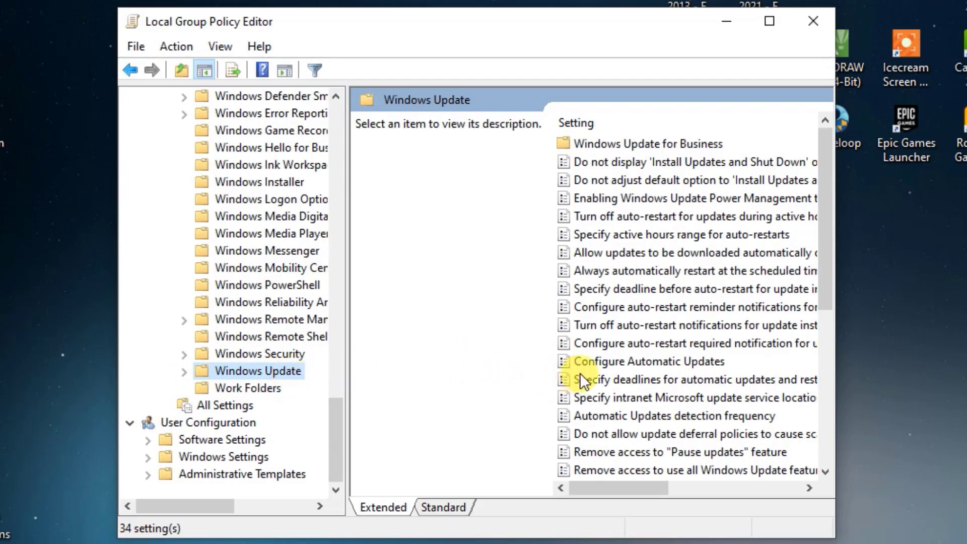
# - Maximize the policy editor and open the Configure Automatic Updates policy for editing, moving its dialog clear of the tree
pyautogui.click(612, 362)
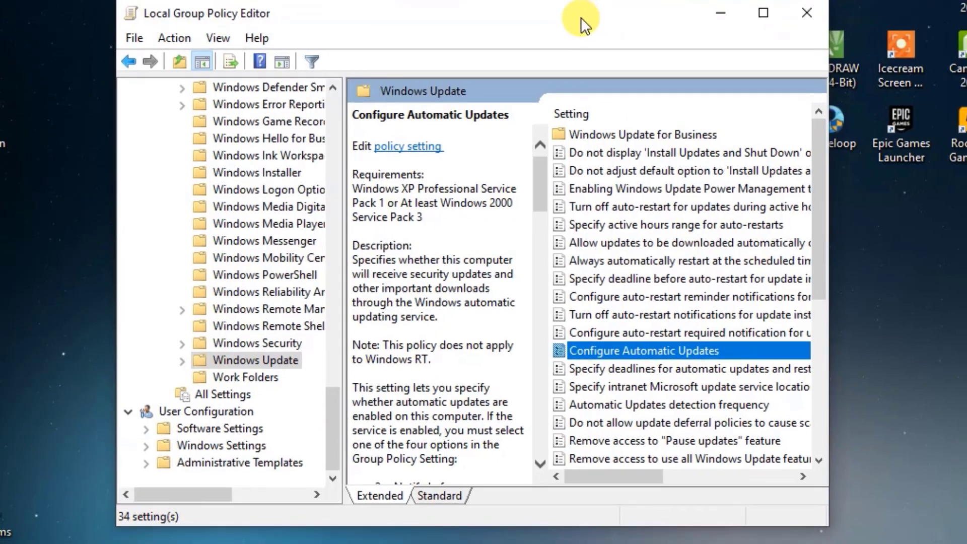
pyautogui.doubleClick(583, 17)
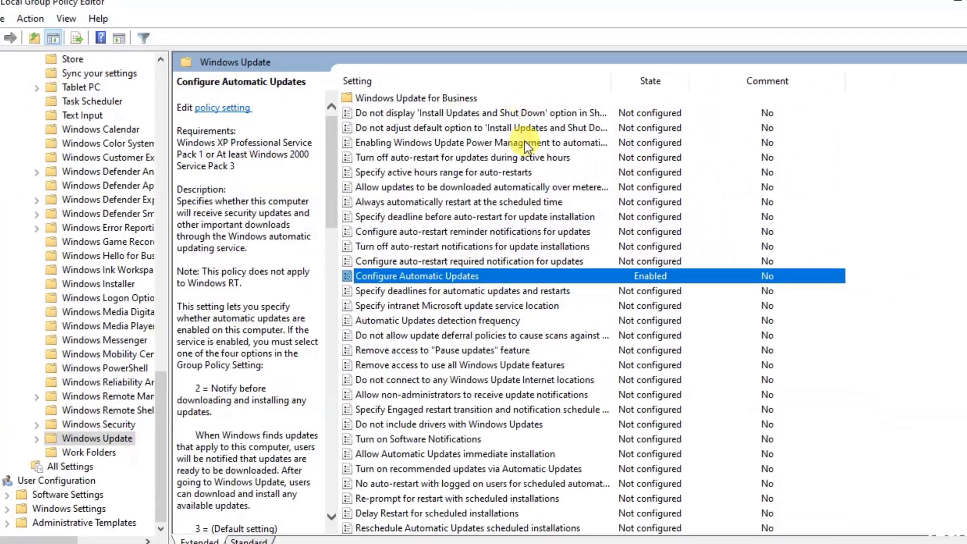
pyautogui.rightClick(403, 271)
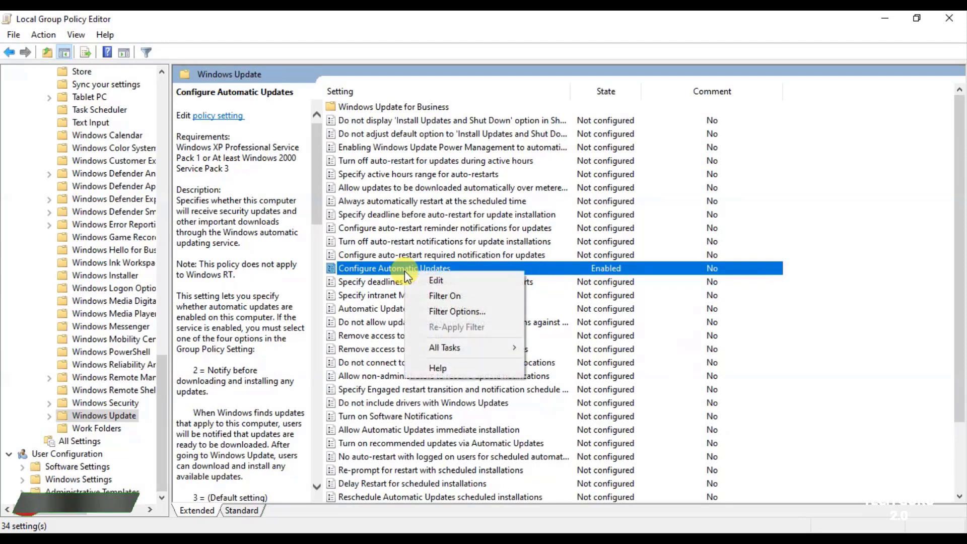
pyautogui.click(431, 283)
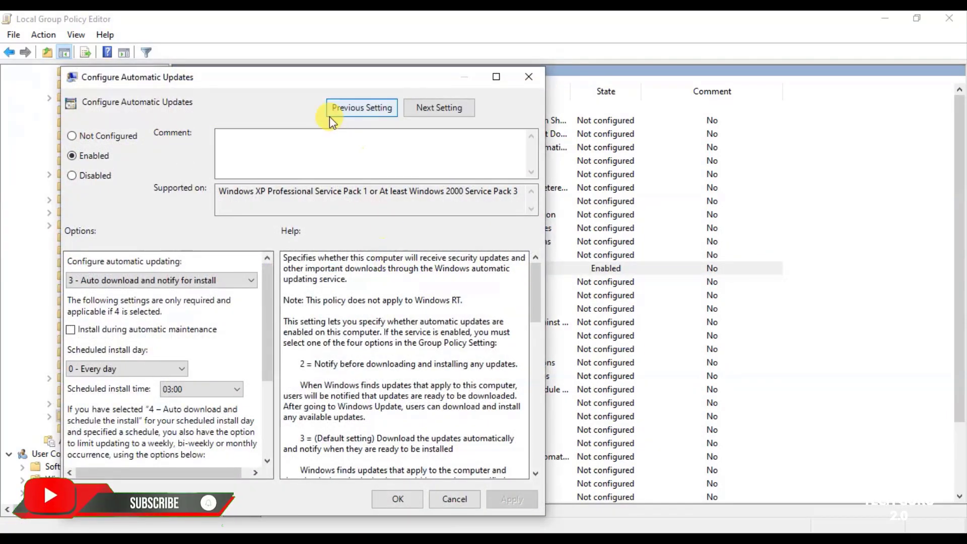
pyautogui.moveTo(332, 78); pyautogui.dragTo(476, 46)
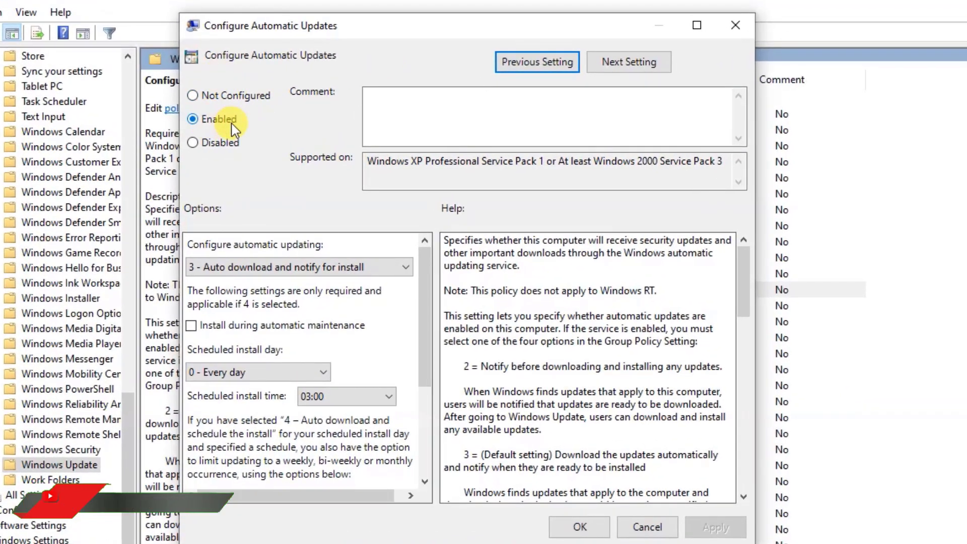
# - Set the Configure Automatic Updates policy to Disabled, apply the change and close its dialog
pyautogui.click(217, 143)
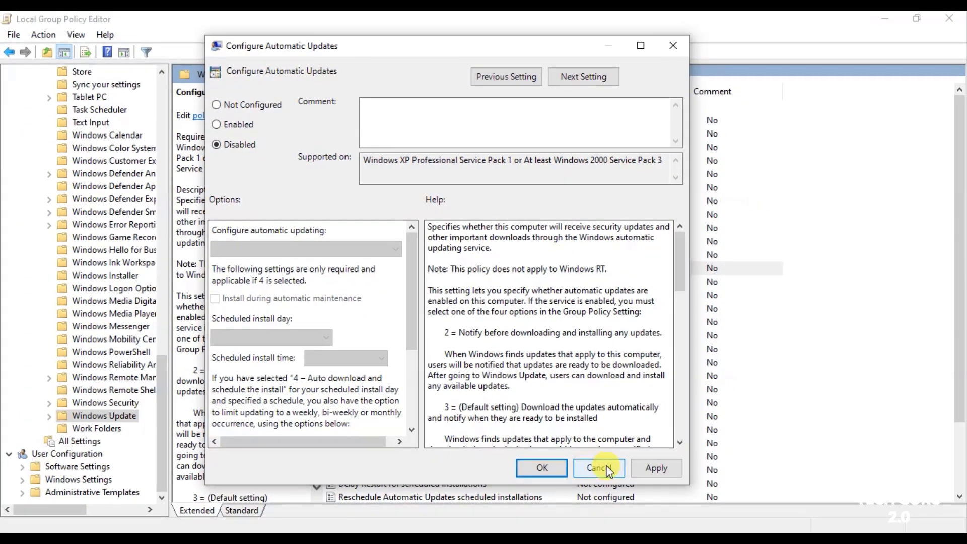
pyautogui.click(692, 528)
pyautogui.click(548, 469)
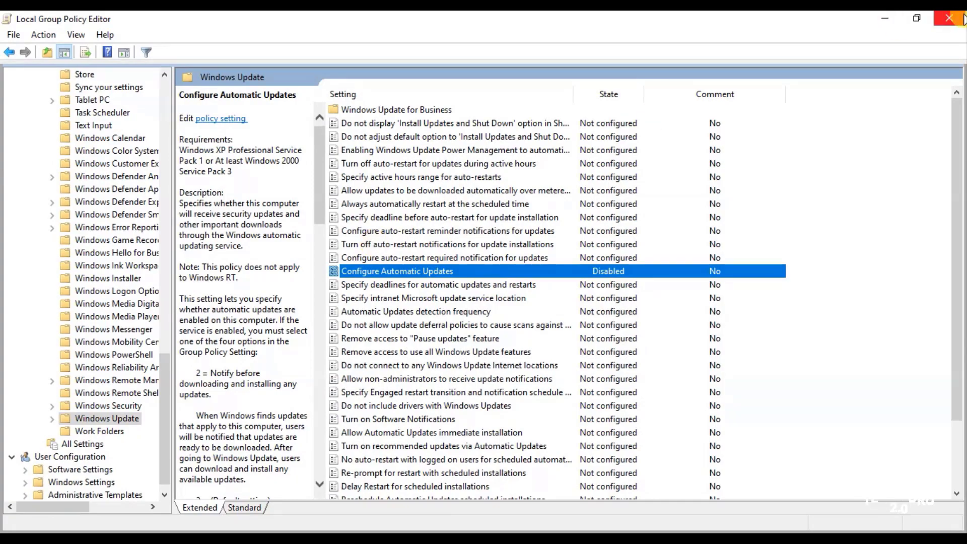
# - Close the Local Group Policy Editor and refresh the desktop
pyautogui.click(962, 19)
pyautogui.rightClick(288, 143)
pyautogui.click(328, 185)
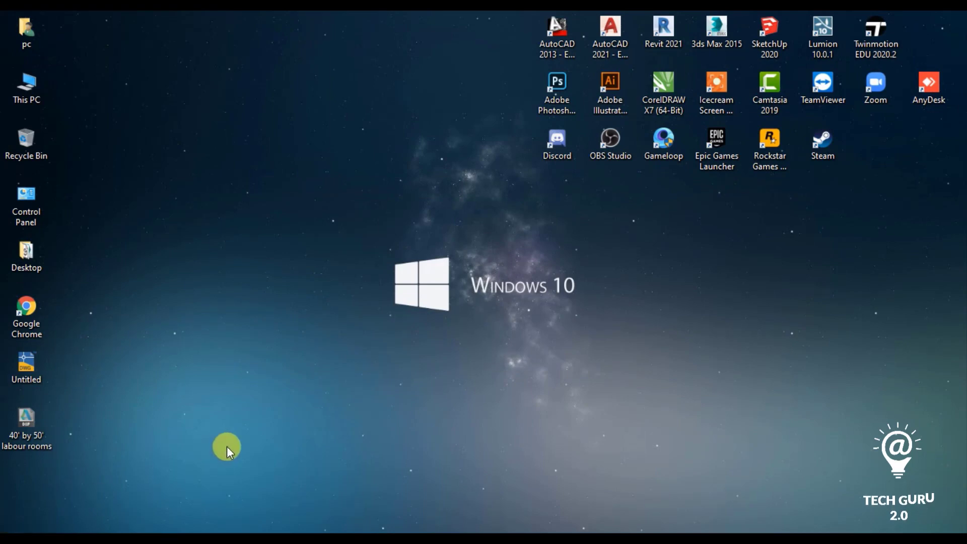
# - Search Windows for regedit, open the Registry Editor and move its window toward the middle of the desktop
pyautogui.press('super')
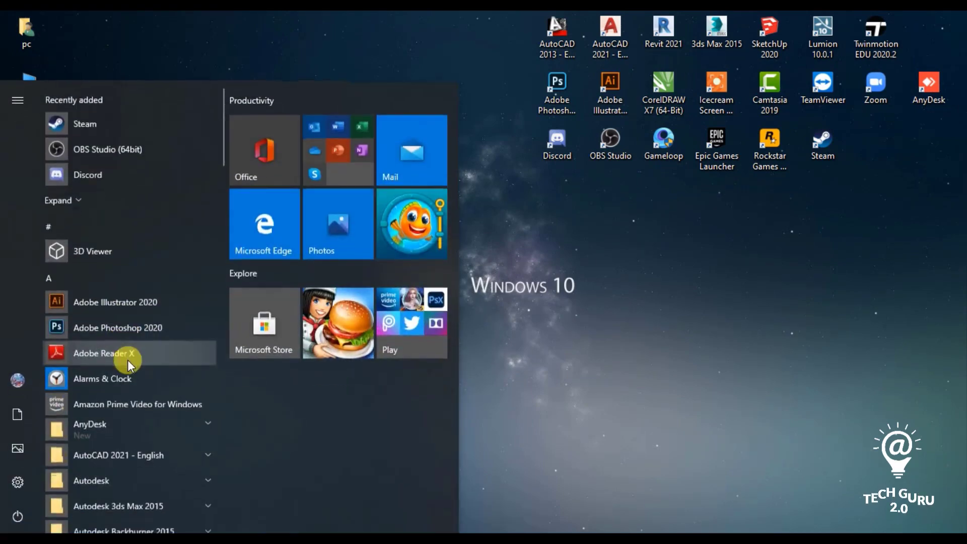
pyautogui.write('reged')
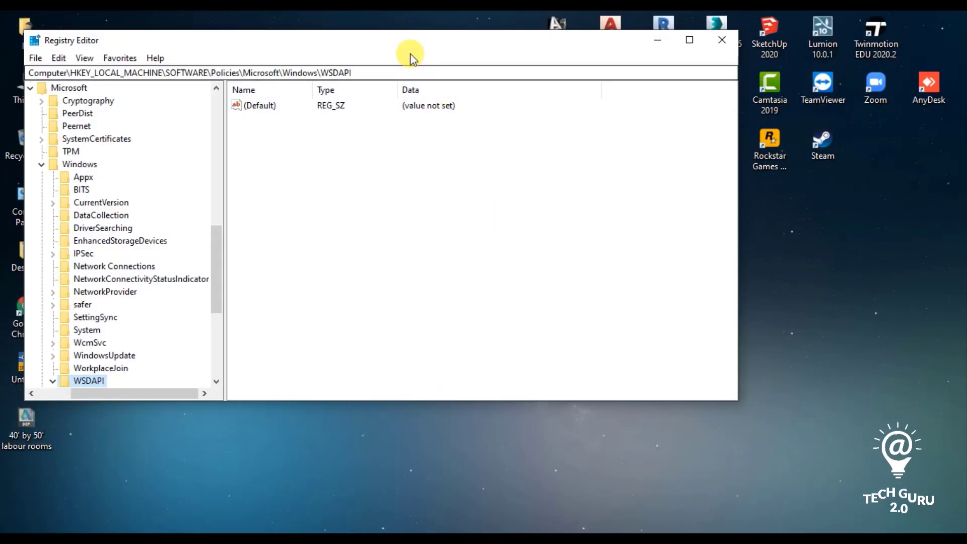
pyautogui.moveTo(408, 42); pyautogui.dragTo(535, 57)
# - Collapse the expanded Windows, Microsoft and HKEY_LOCAL_MACHINE branches so the registry tree shows only its root keys
pyautogui.click(168, 179)
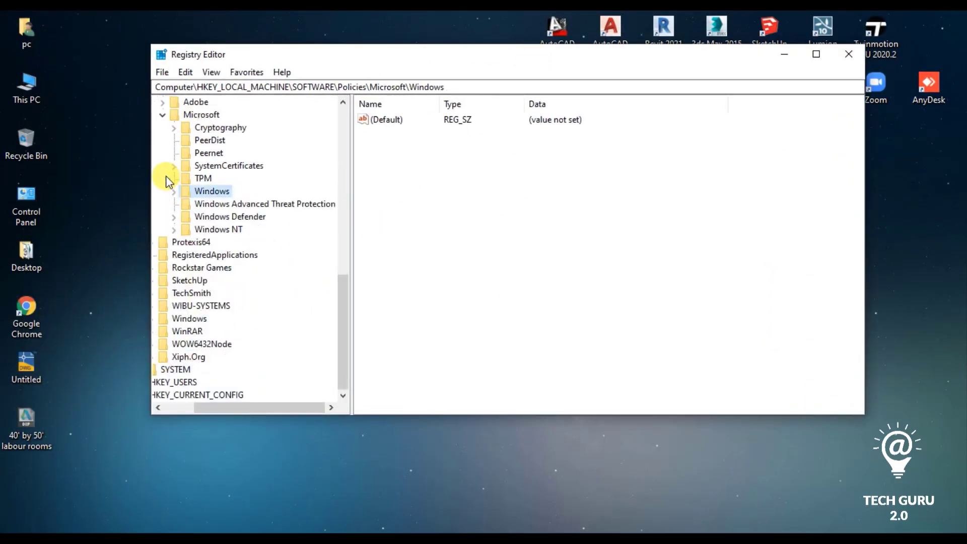
pyautogui.click(157, 118)
pyautogui.scroll(8, 197, 170)
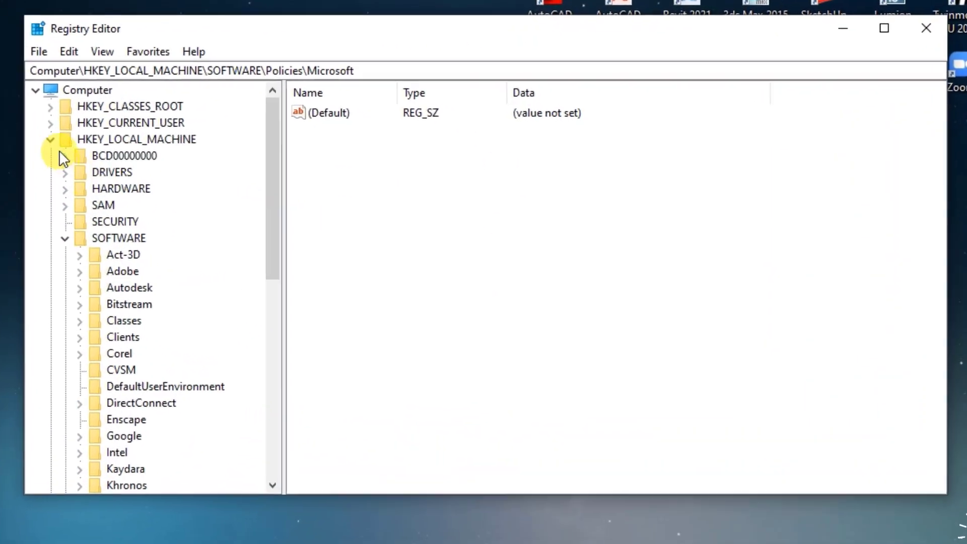
pyautogui.click(159, 140)
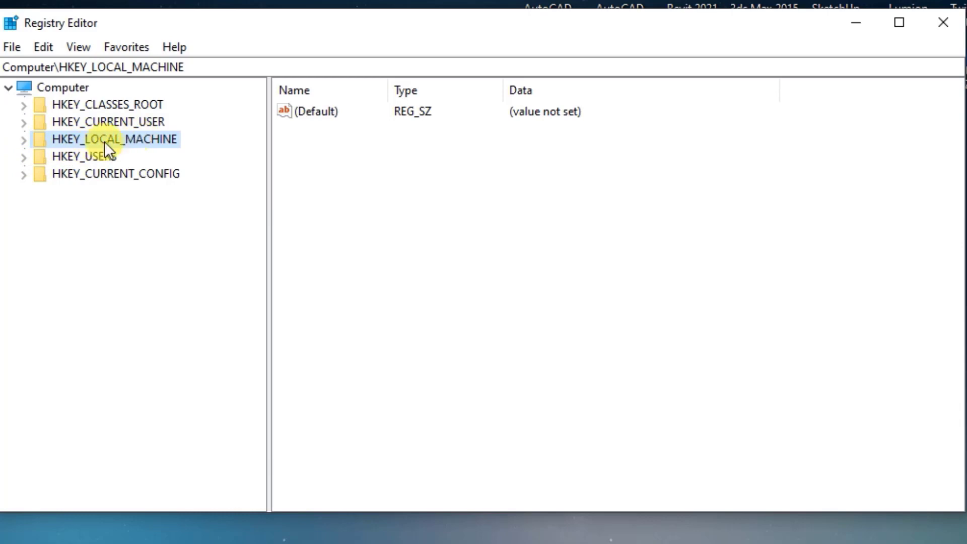
# - Expand HKEY_LOCAL_MACHINE, select its SOFTWARE key and collapse that key's subkeys
pyautogui.click(23, 142)
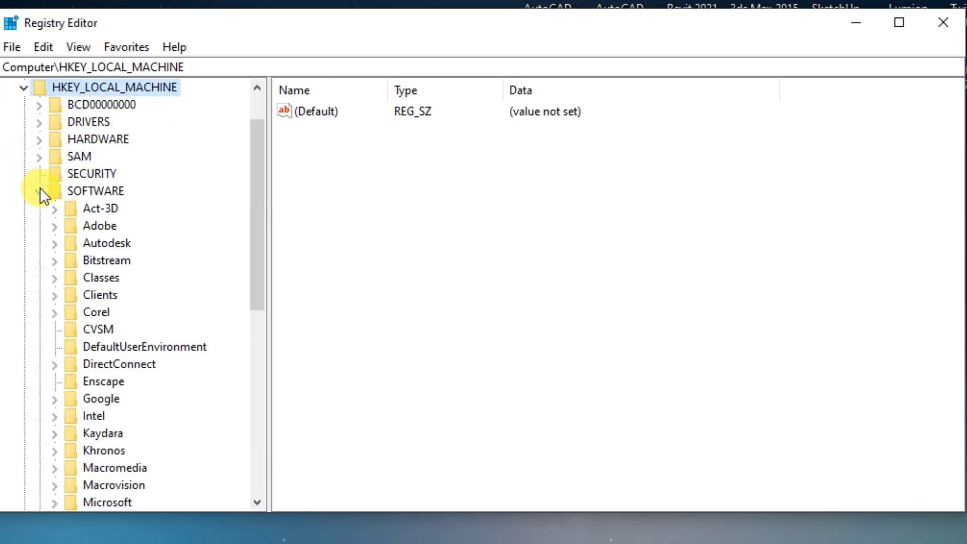
pyautogui.click(94, 192)
pyautogui.doubleClick(57, 193)
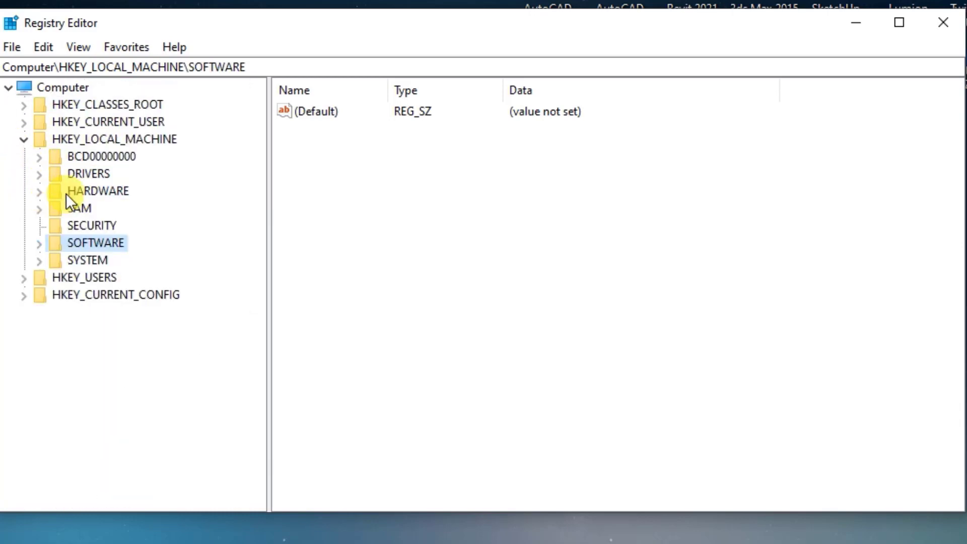
# - Expand the SOFTWARE key under HKEY_LOCAL_MACHINE and select its Policies key with the subkeys showing
pyautogui.click(38, 244)
pyautogui.scroll(-6, 104, 281)
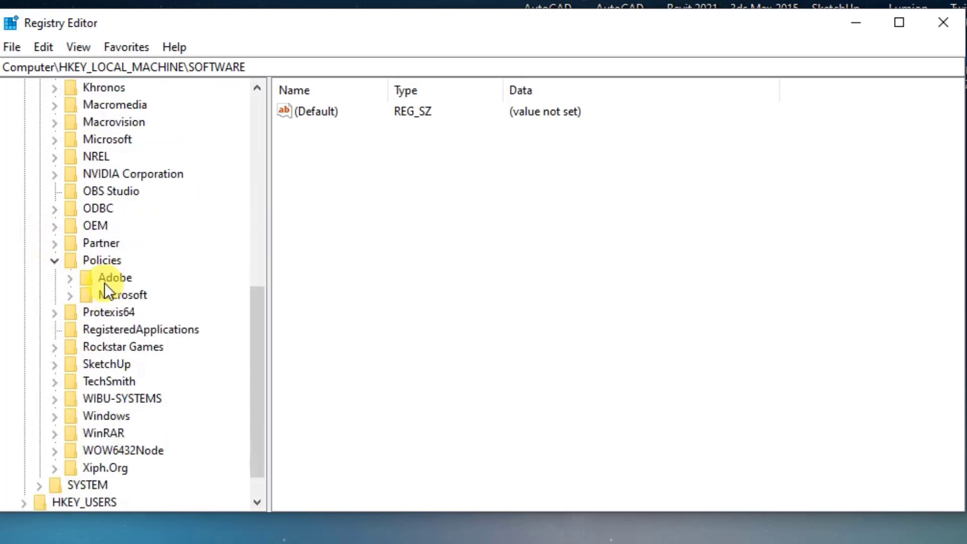
pyautogui.click(100, 262)
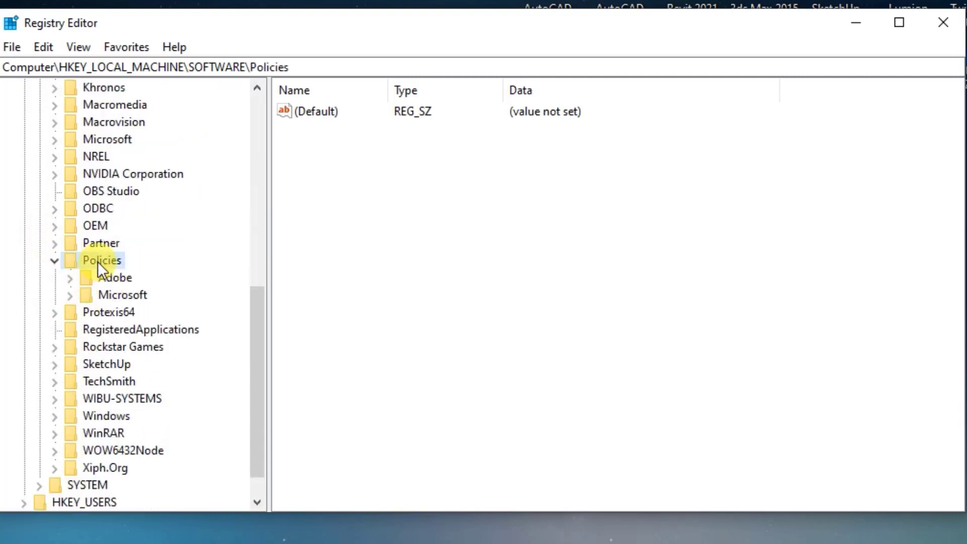
pyautogui.click(53, 259)
pyautogui.click(53, 259)
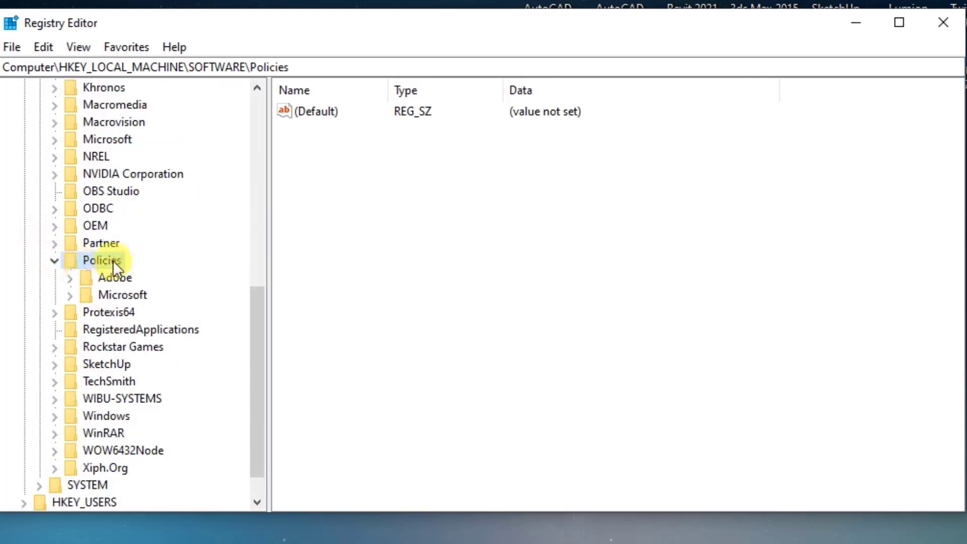
# - Expand the Microsoft key under Policies and select its Windows subkey
pyautogui.click(104, 298)
pyautogui.click(69, 295)
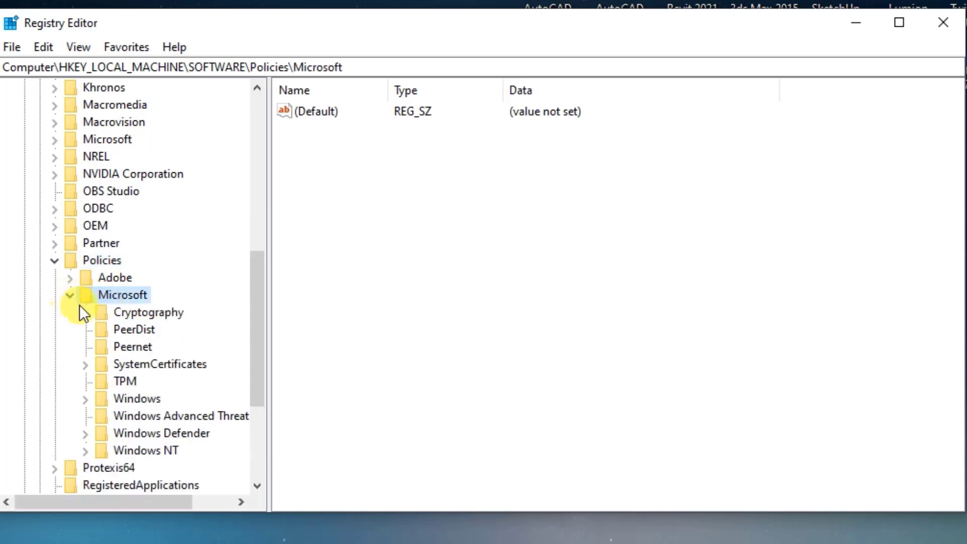
pyautogui.moveTo(259, 305); pyautogui.dragTo(259, 339)
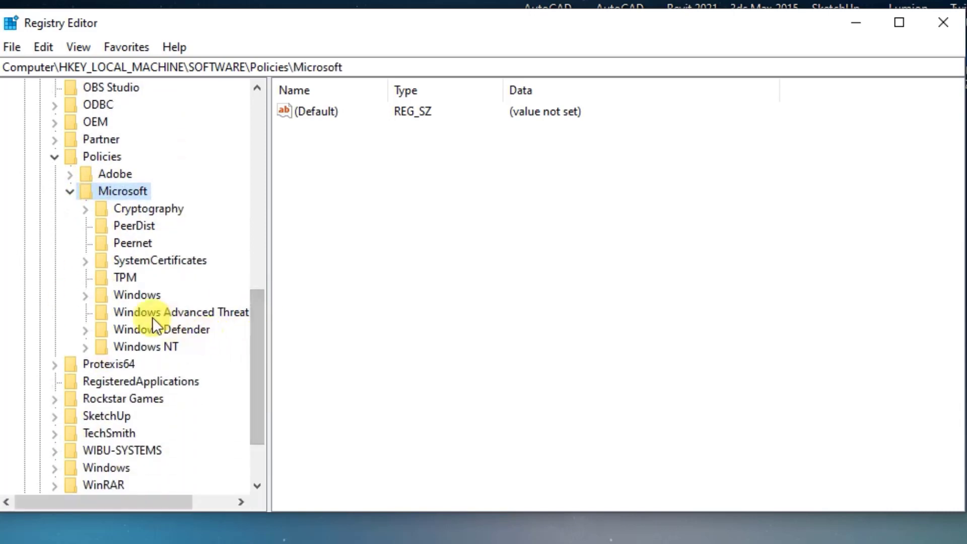
pyautogui.click(132, 294)
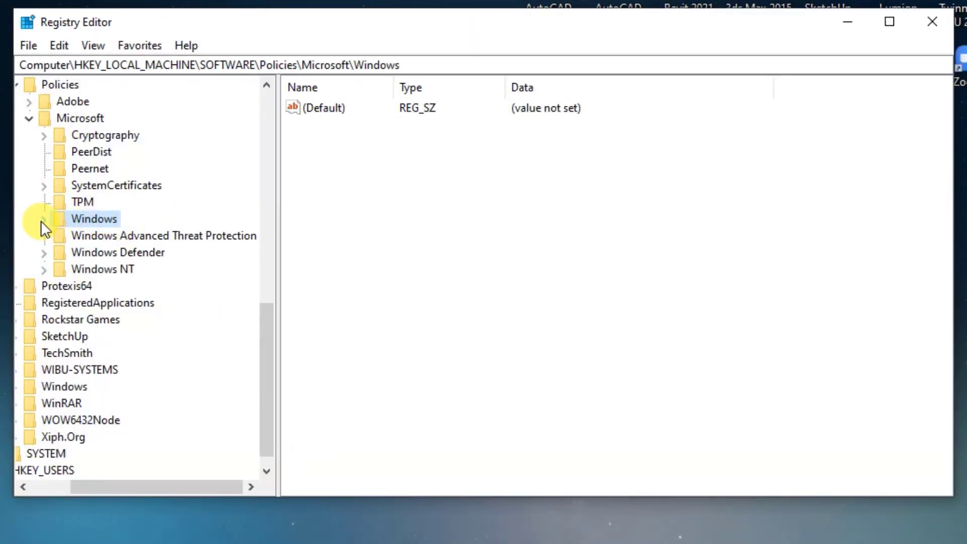
# - Create a new key named WindowsUpdate under the Policies\Microsoft\Windows key
pyautogui.rightClick(87, 219)
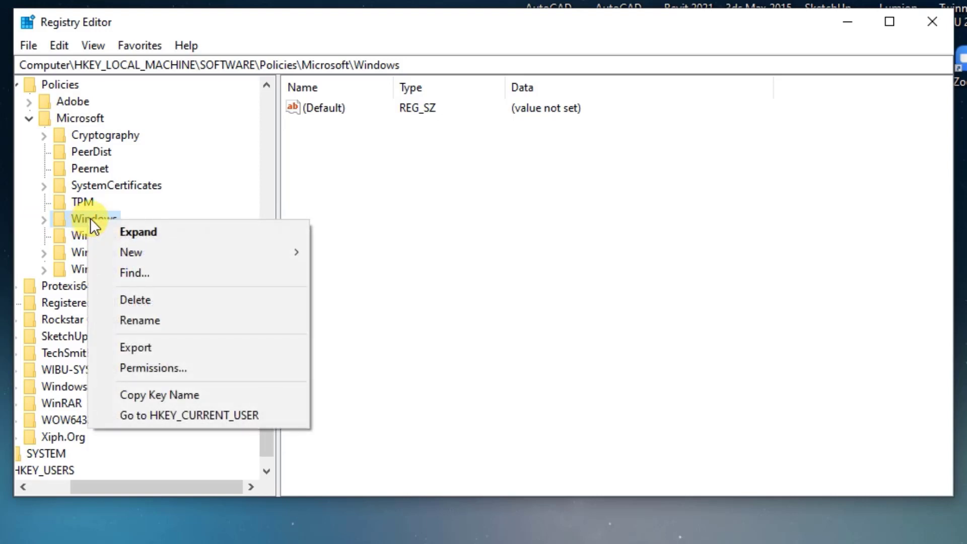
pyautogui.moveTo(218, 248)
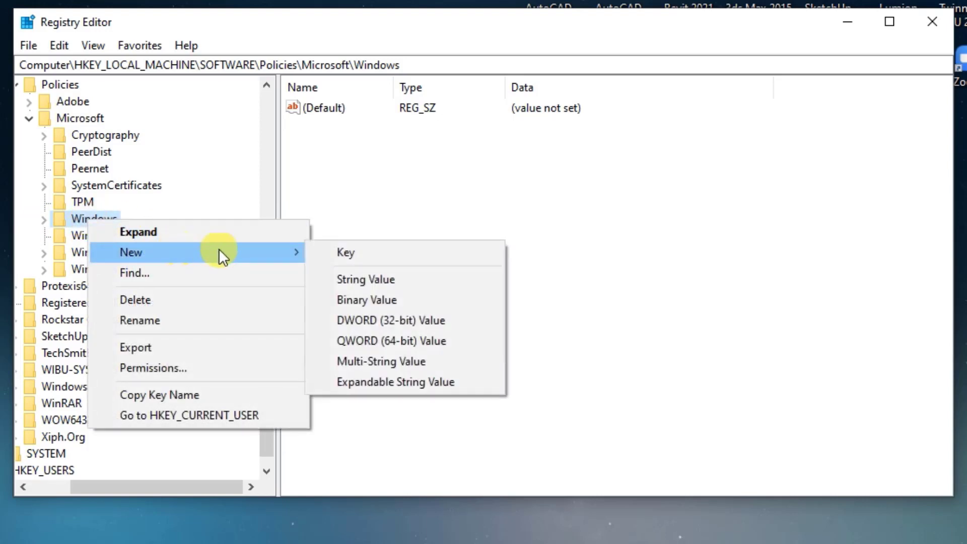
pyautogui.click(335, 252)
pyautogui.scroll(-2, 172, 358)
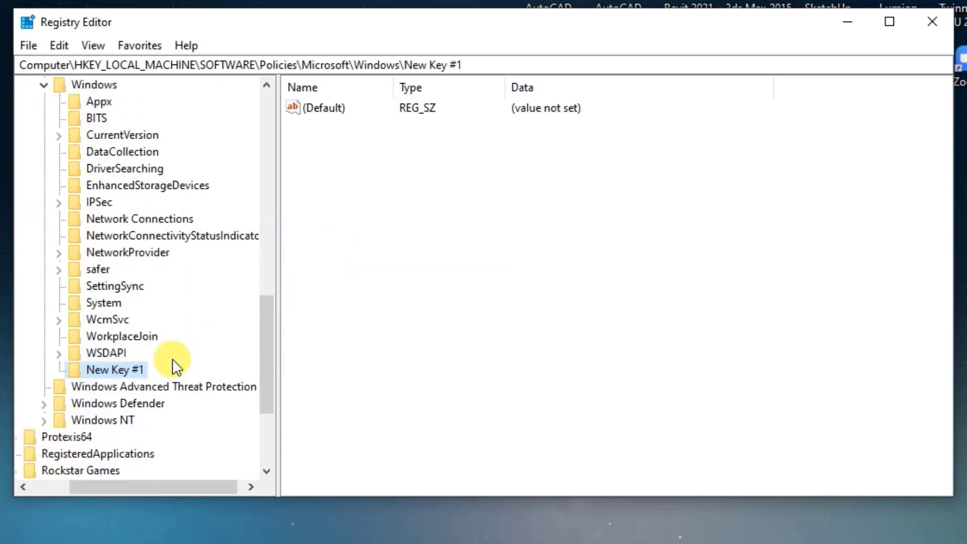
pyautogui.rightClick(129, 369)
pyautogui.click(167, 466)
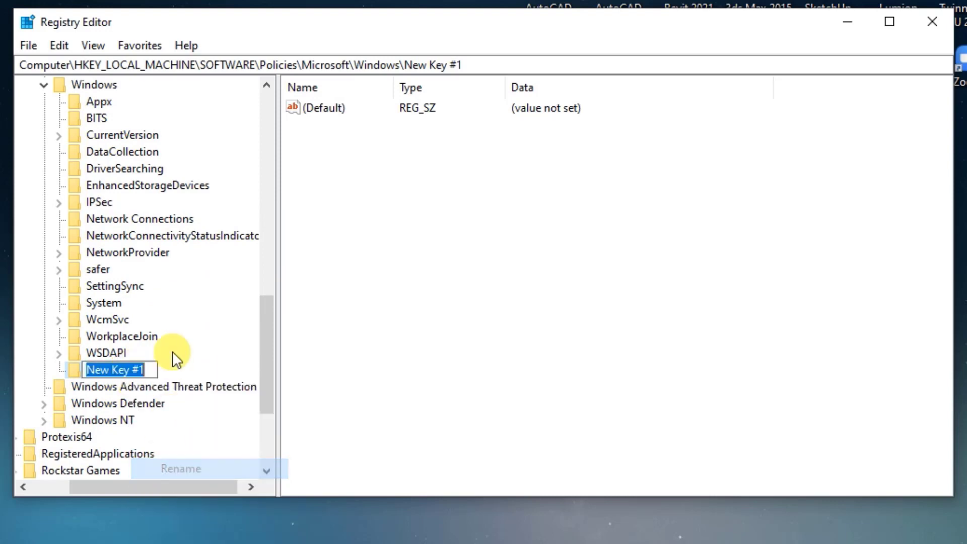
pyautogui.write('Win')
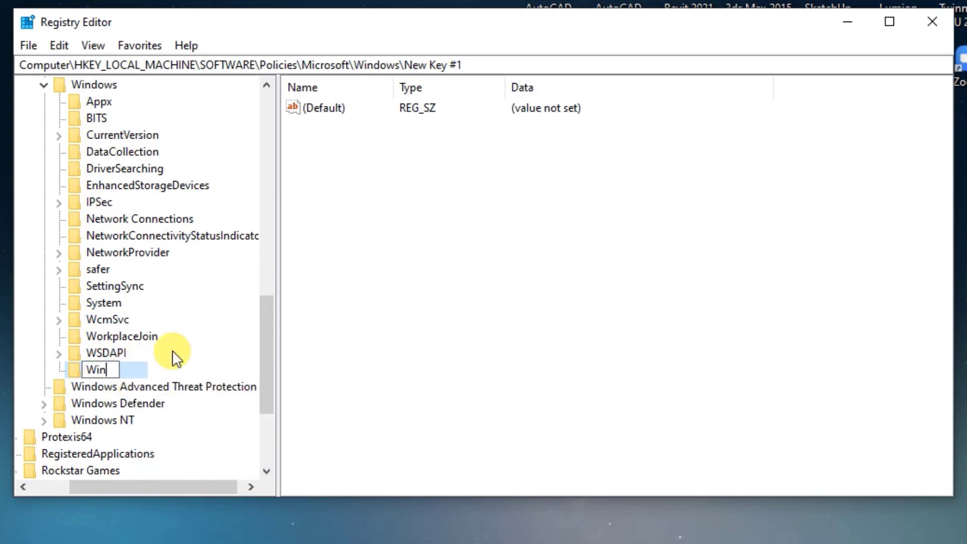
pyautogui.write('dowsU')
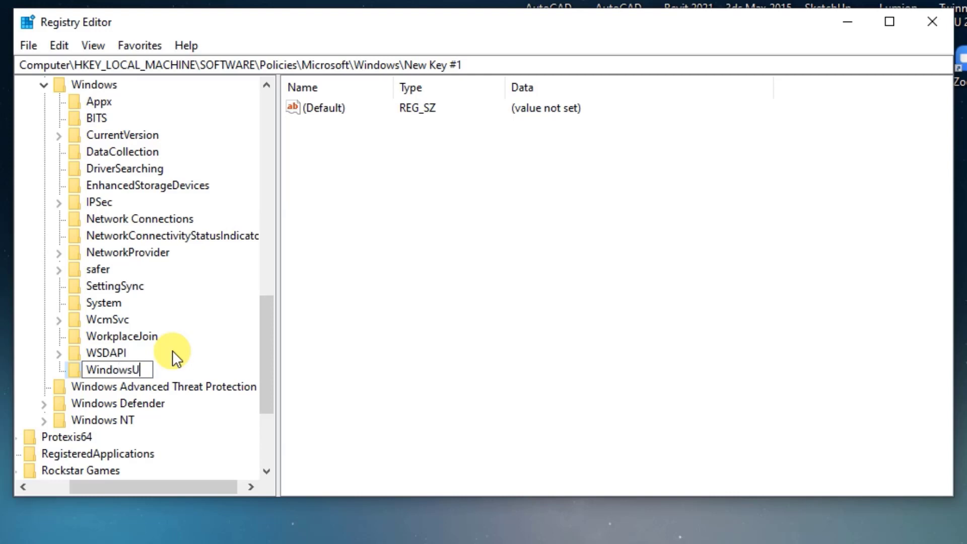
pyautogui.write('pdate')
pyautogui.press('Return')
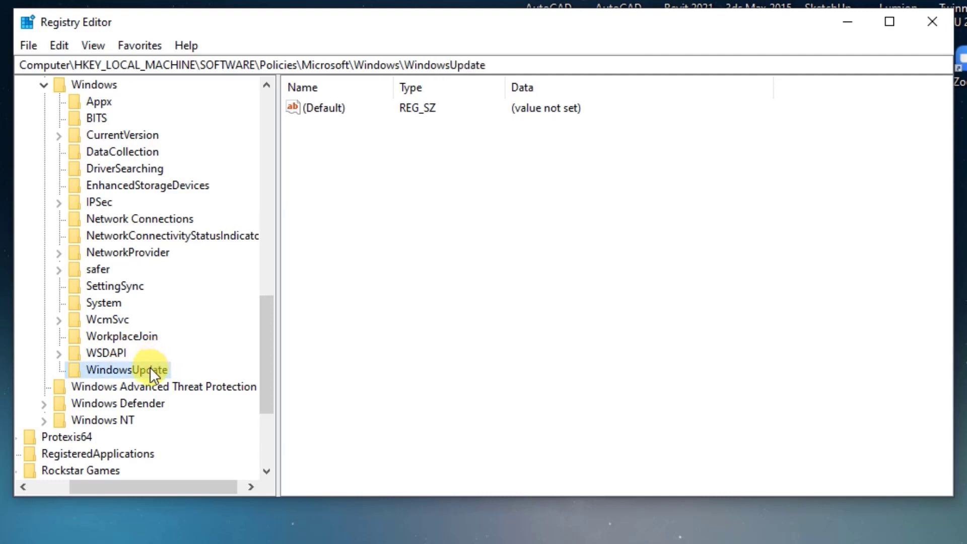
# - Create a new subkey named AU inside the WindowsUpdate key
pyautogui.rightClick(150, 371)
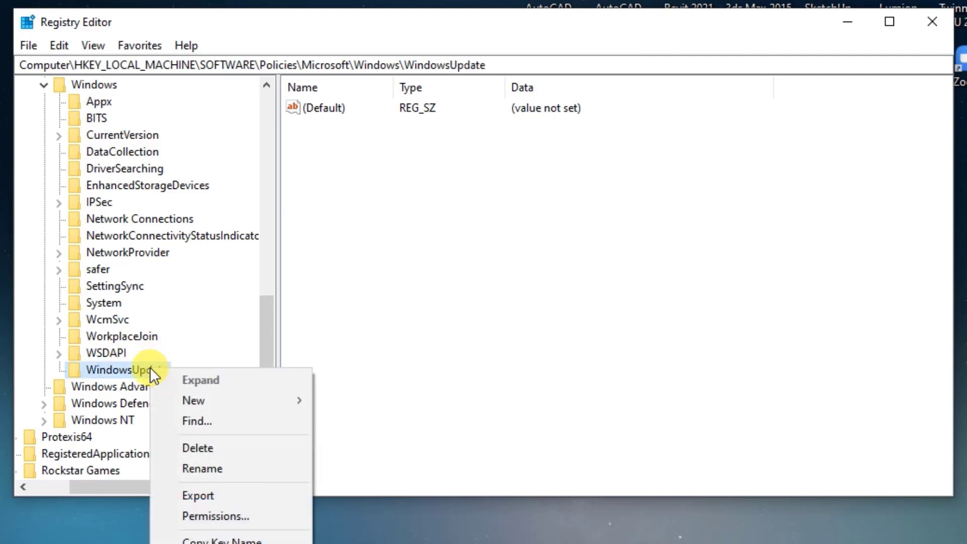
pyautogui.moveTo(204, 401)
pyautogui.click(341, 400)
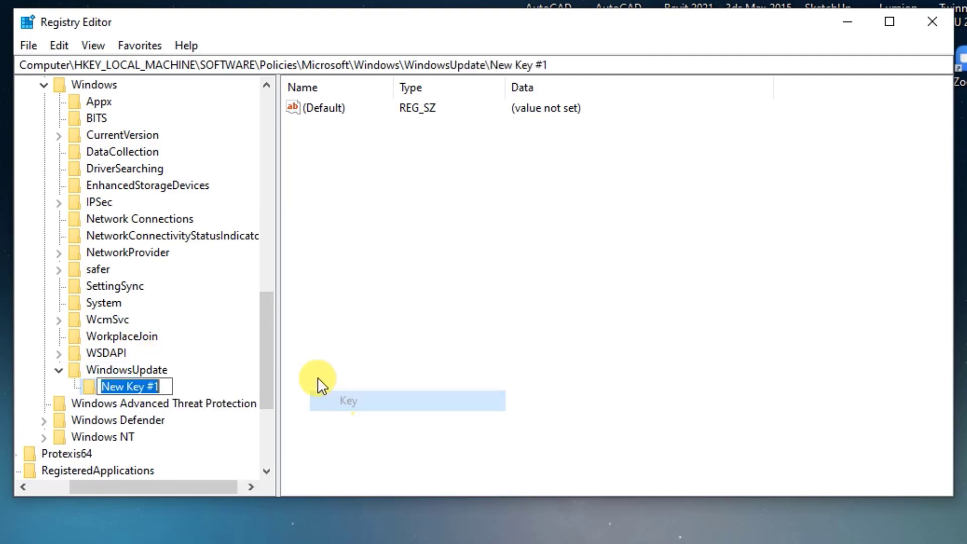
pyautogui.write('AU')
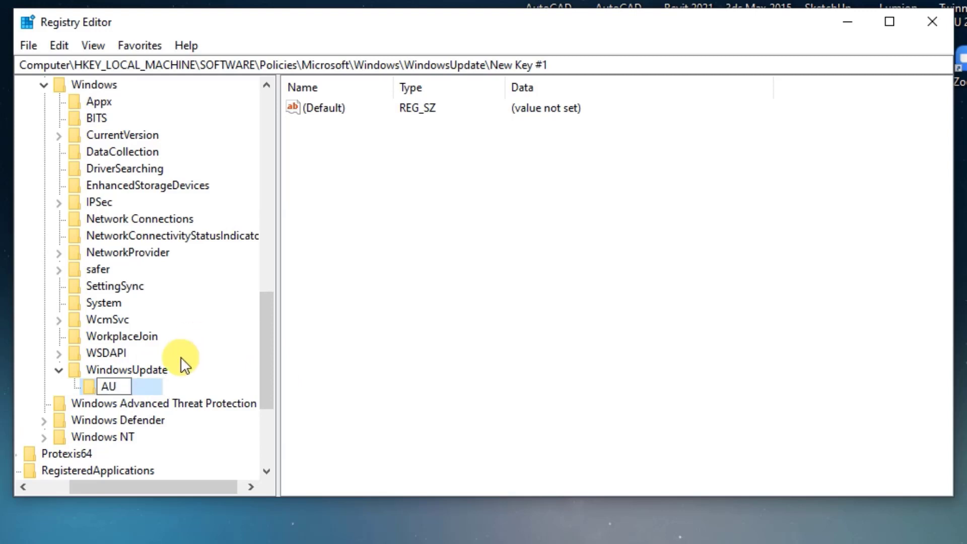
pyautogui.press('Return')
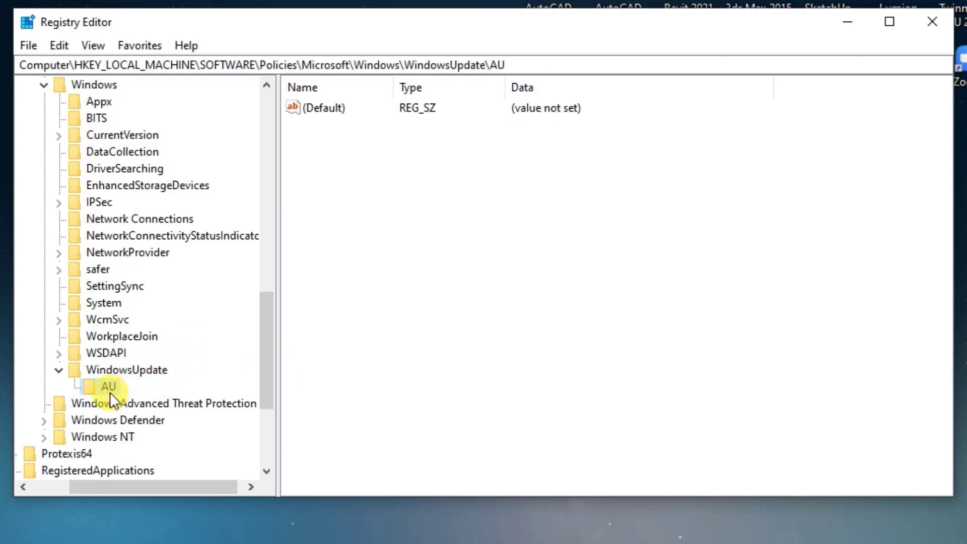
# - Add a DWORD (32-bit) value named NoAutoUpdate to the AU key
pyautogui.rightClick(416, 200)
pyautogui.moveTo(463, 210)
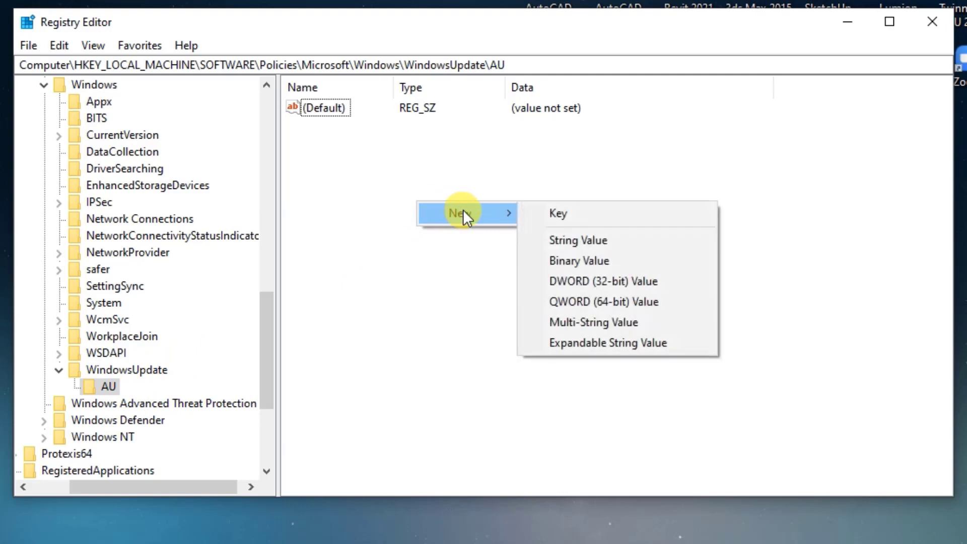
pyautogui.click(578, 281)
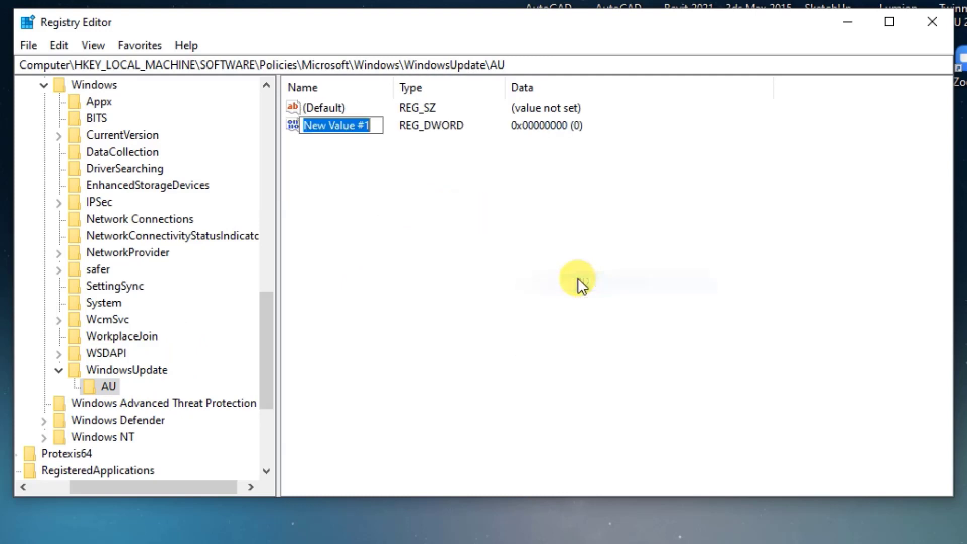
pyautogui.write('N')
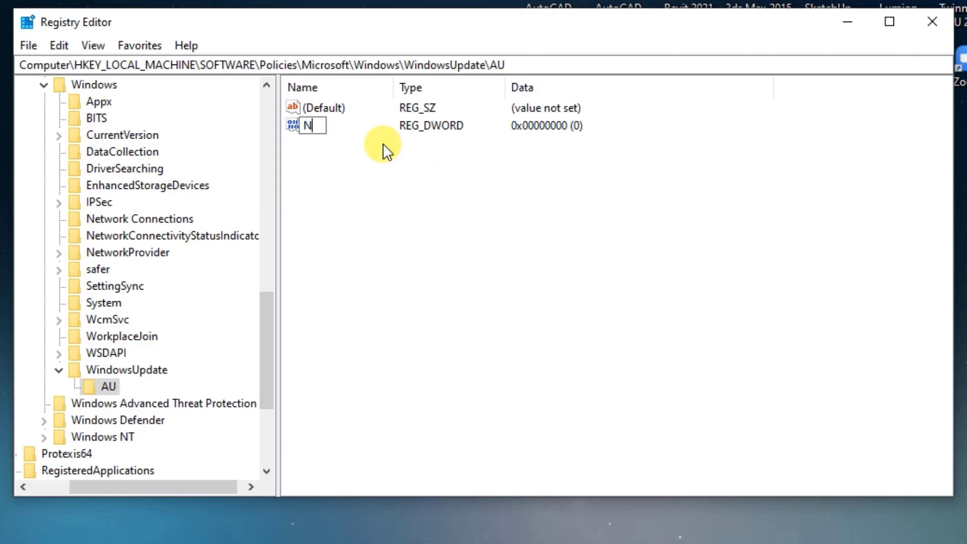
pyautogui.write('oAutoUpdate')
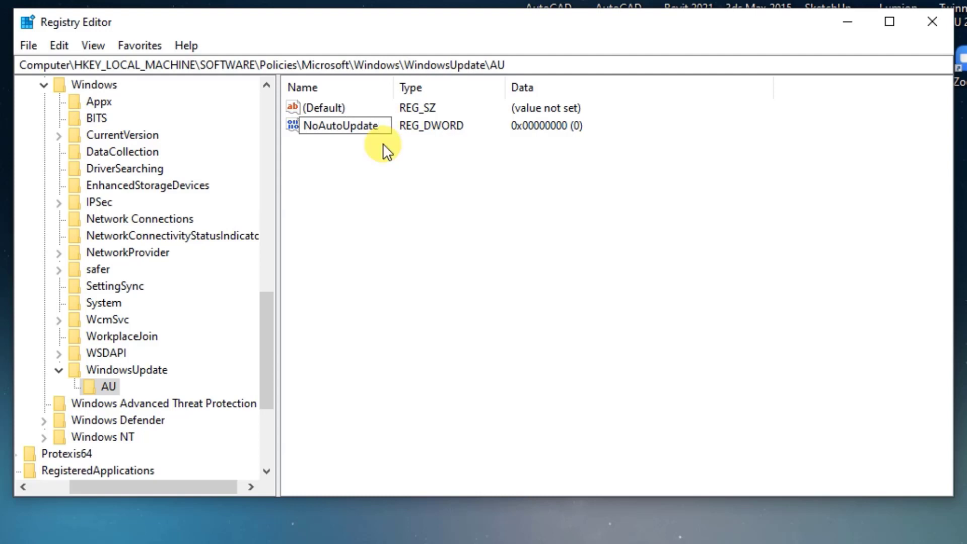
pyautogui.press('Return')
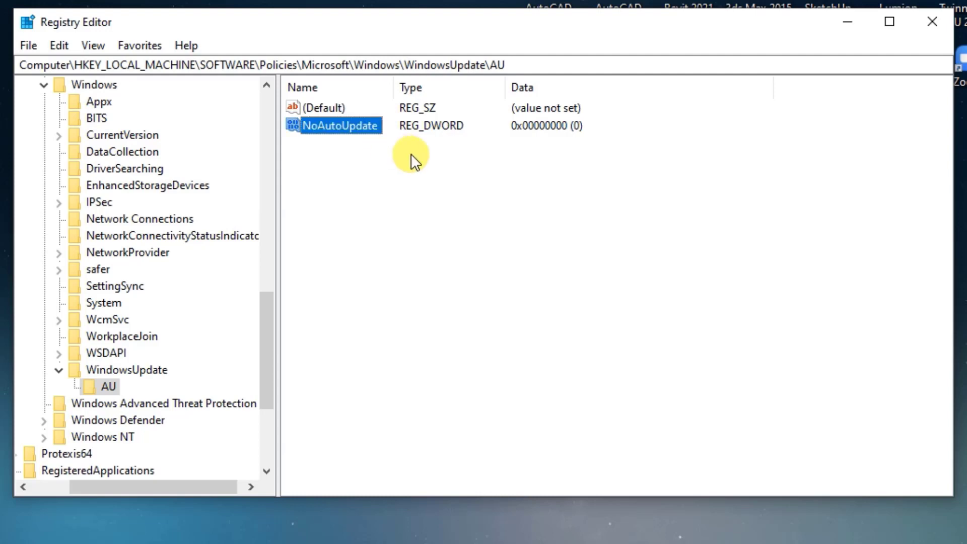
# - Set the value data of the NoAutoUpdate DWORD to 1
pyautogui.rightClick(358, 132)
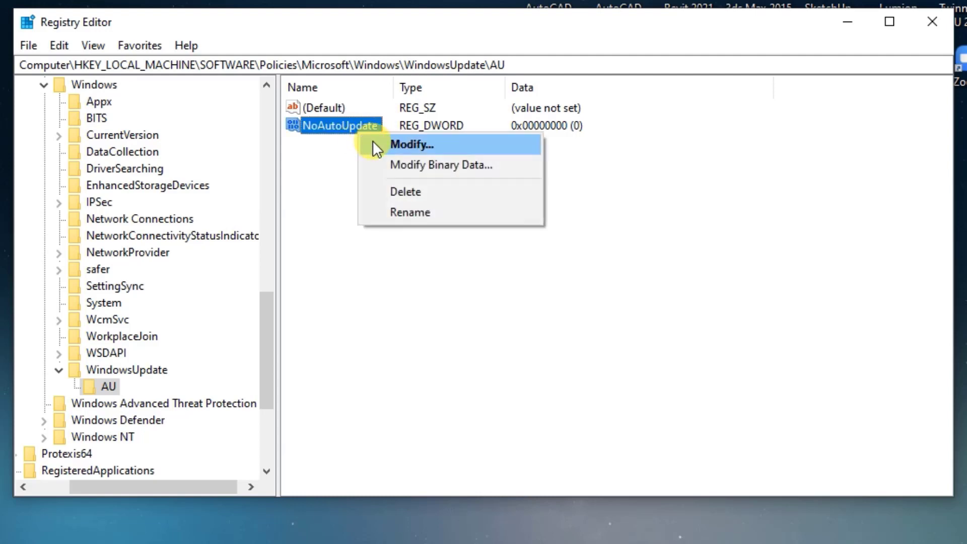
pyautogui.click(376, 145)
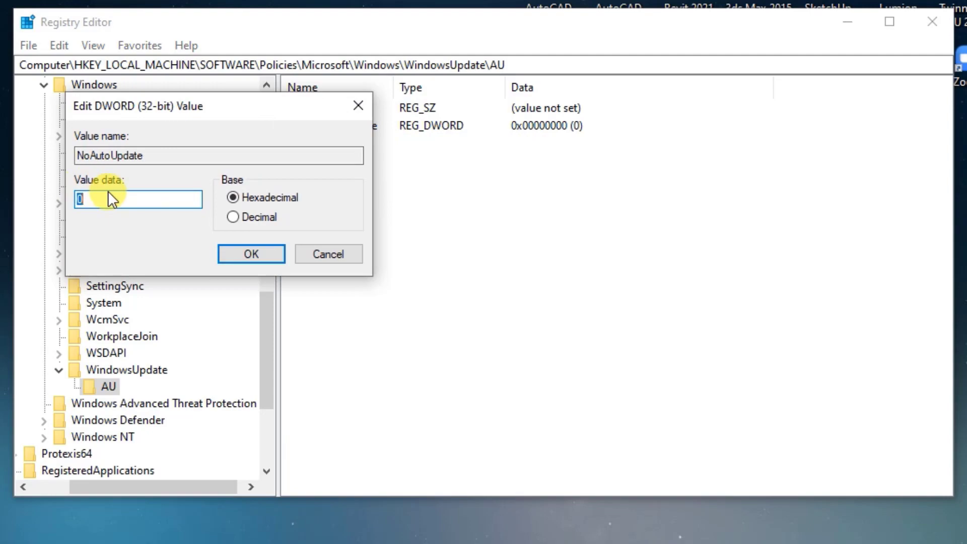
pyautogui.click(241, 252)
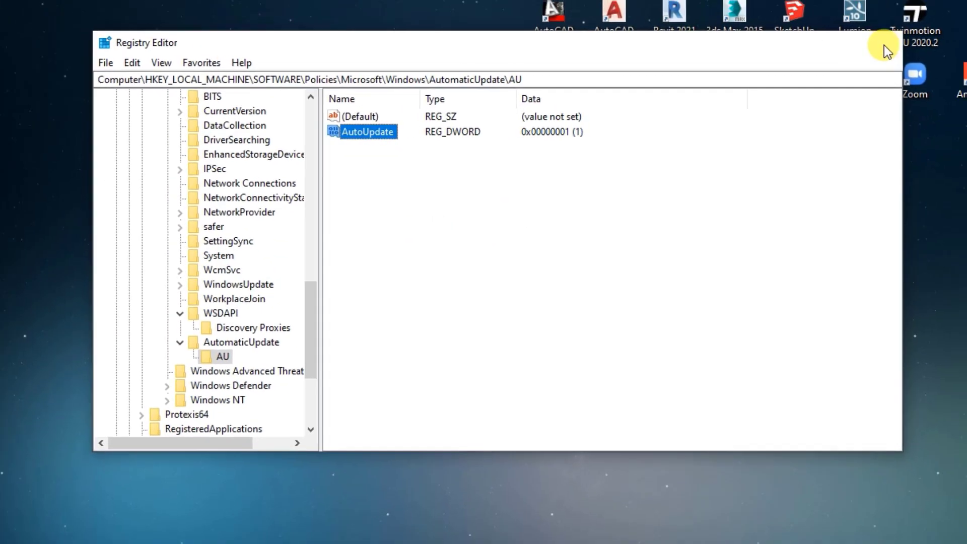
# - Close the Registry Editor and refresh the desktop
pyautogui.click(943, 29)
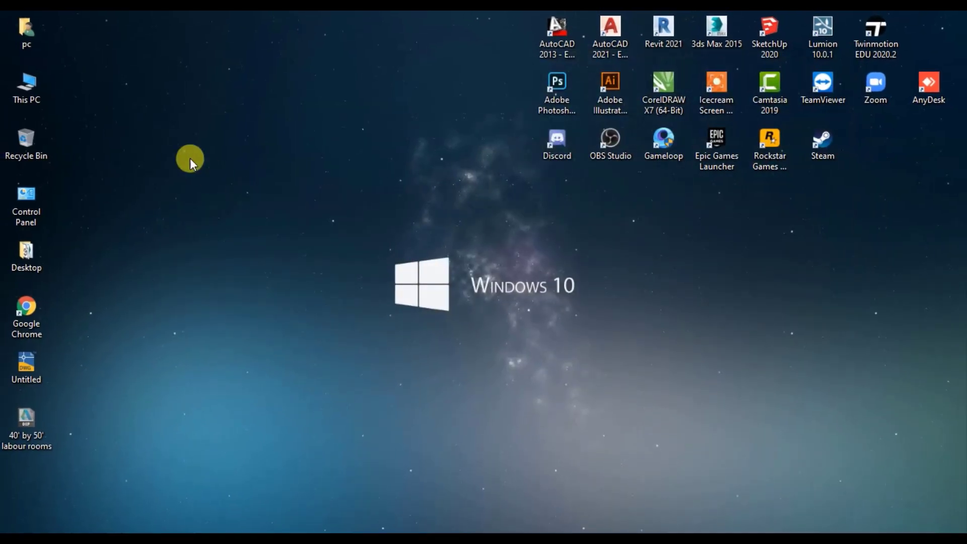
pyautogui.rightClick(189, 158)
pyautogui.click(195, 192)
# - Display the computer's power options and dismiss them without choosing one
pyautogui.press('super')
pyautogui.click(18, 516)
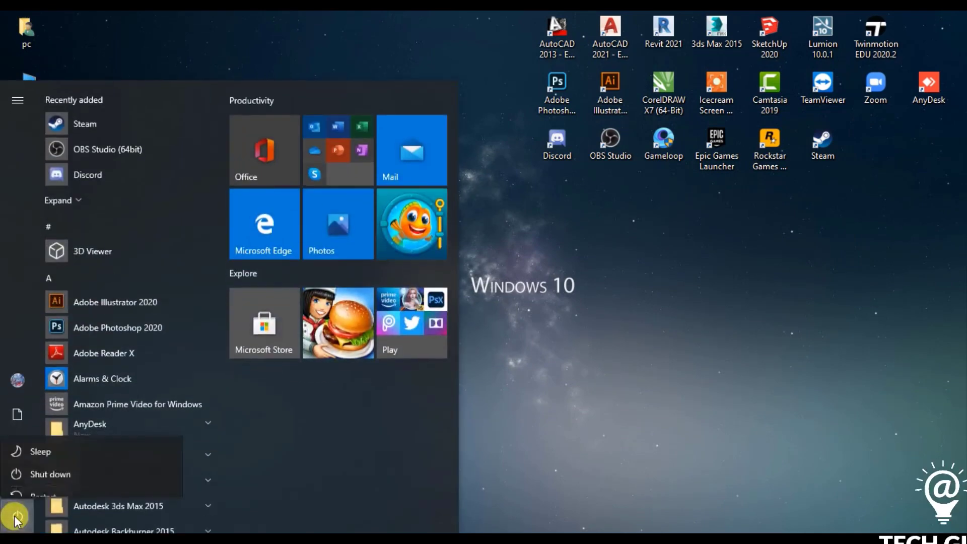
pyautogui.click(614, 301)
pyautogui.click(614, 301)
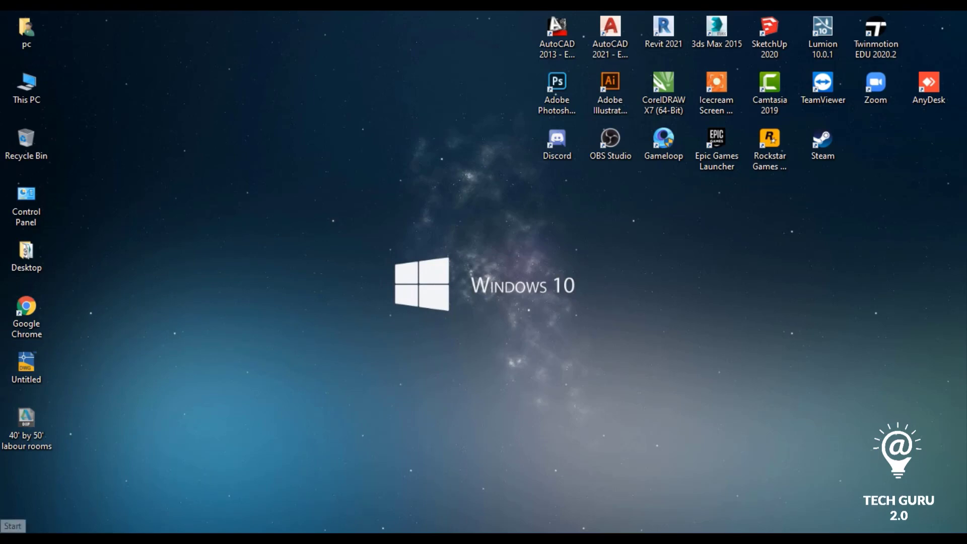
# - Search Windows for reg and open the Registry Editor
pyautogui.click(12, 537)
pyautogui.write('reg')
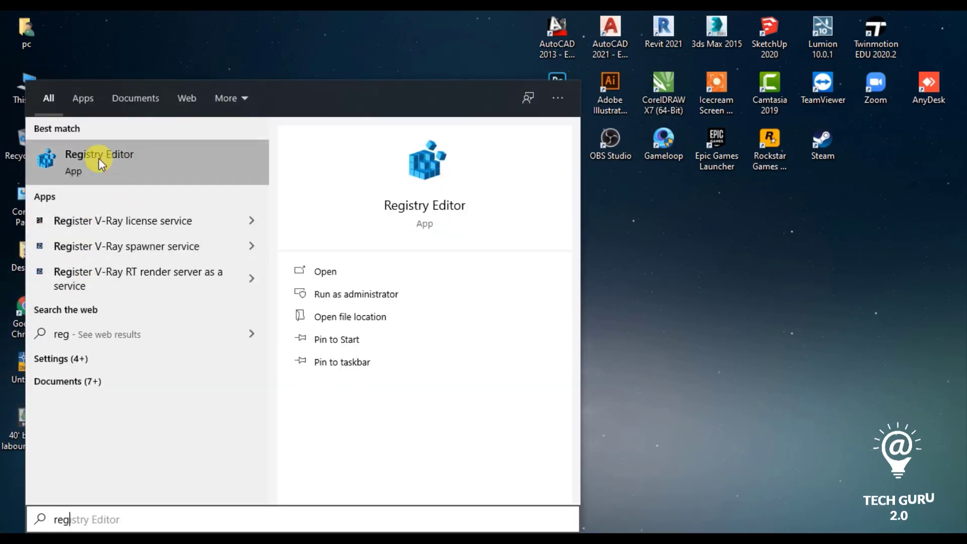
pyautogui.click(137, 149)
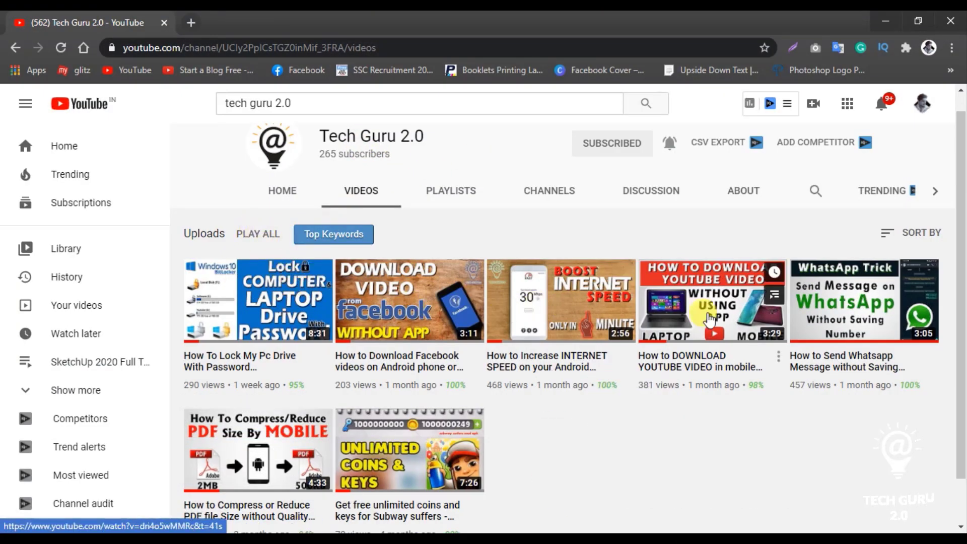
pyautogui.scroll(-1, 685, 322)
pyautogui.scroll(1, 381, 303)
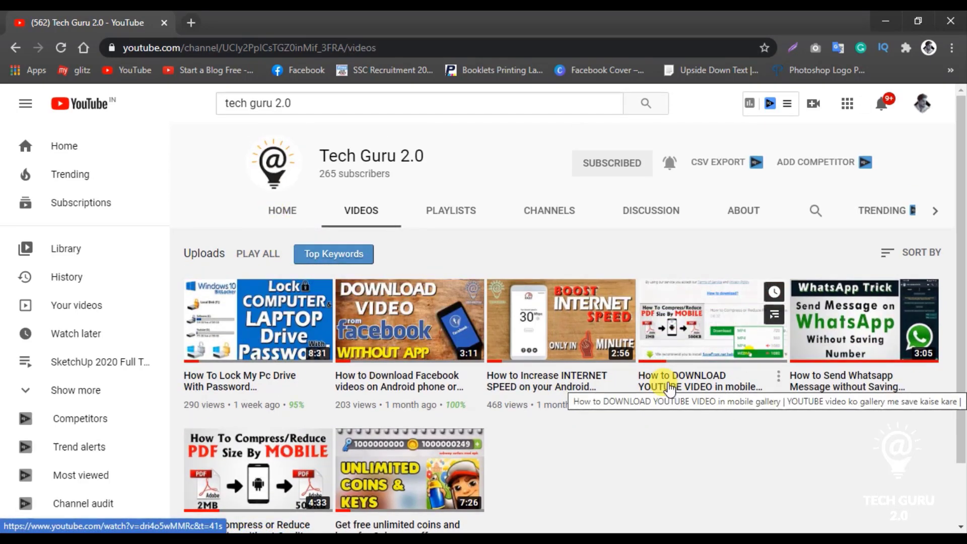
pyautogui.moveTo(573, 342)
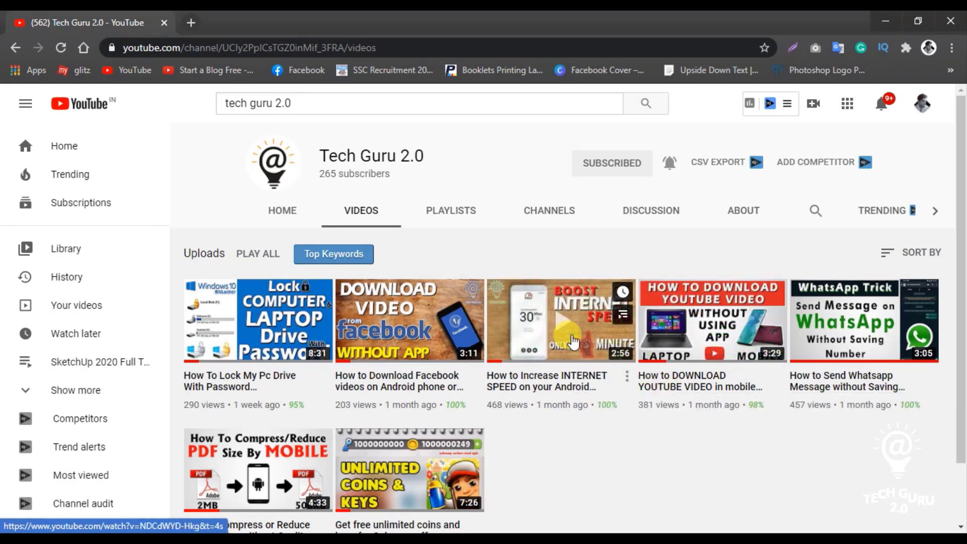
pyautogui.moveTo(863, 318)
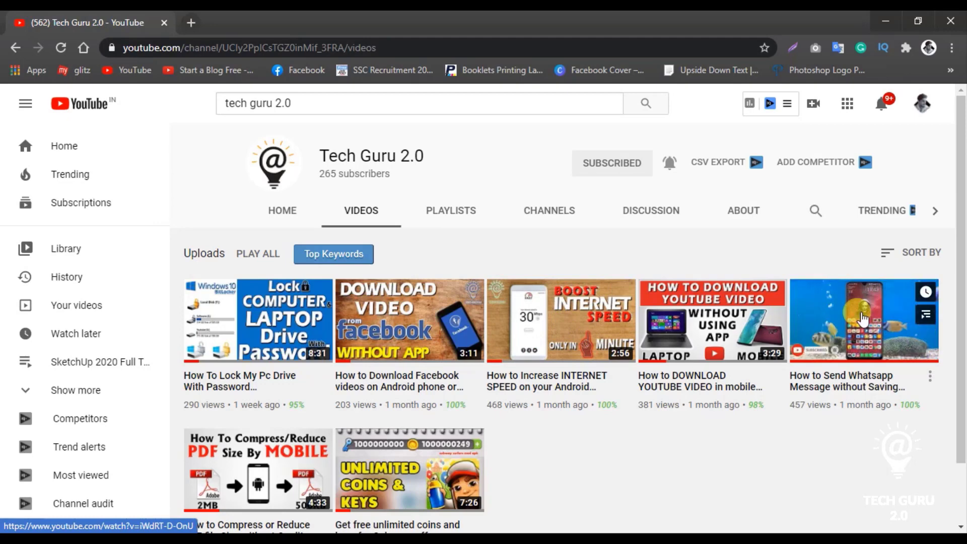